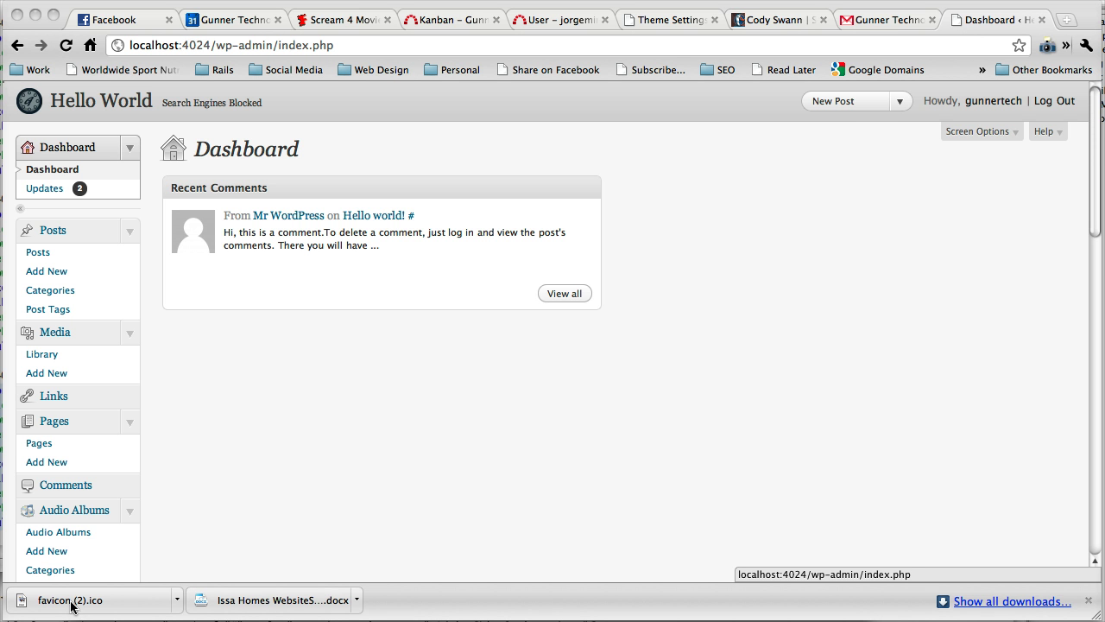
# Look through the admin navigation menu to examine which content types and settings sections are available
pyautogui.scroll(-3, 234, 447)
pyautogui.scroll(-9, 233, 446)
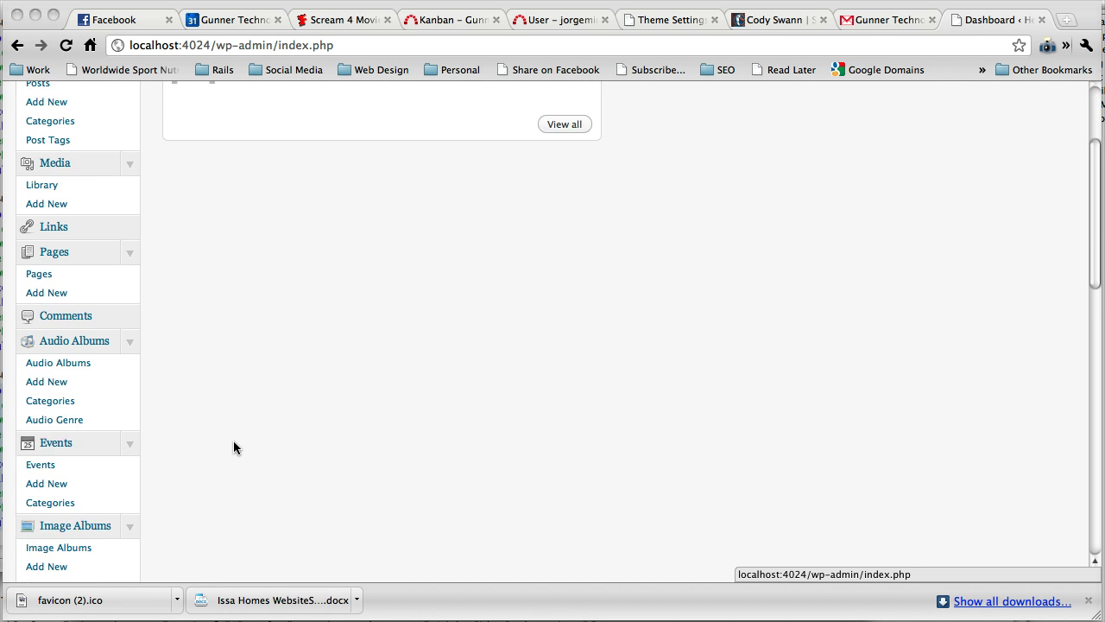
pyautogui.scroll(12, 233, 446)
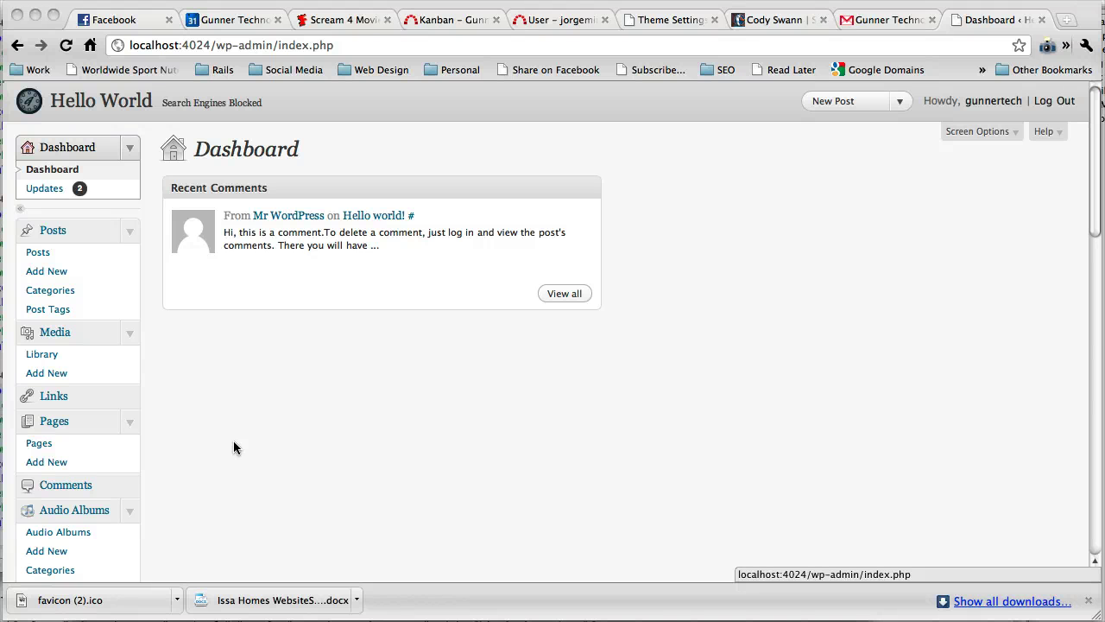
pyautogui.scroll(-5, 234, 444)
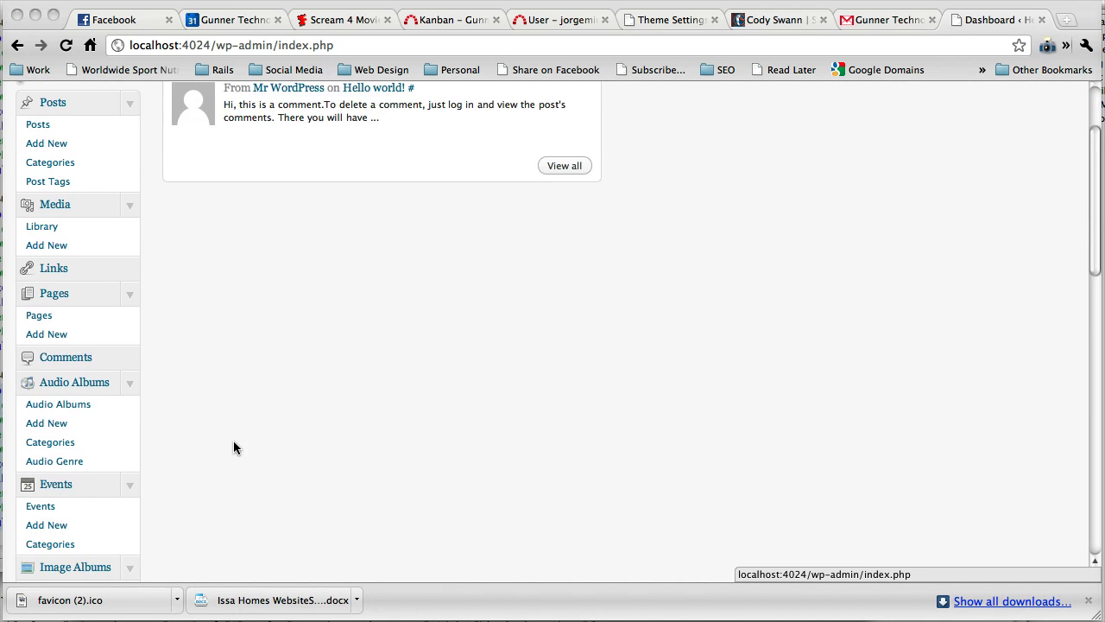
pyautogui.scroll(-2, 233, 447)
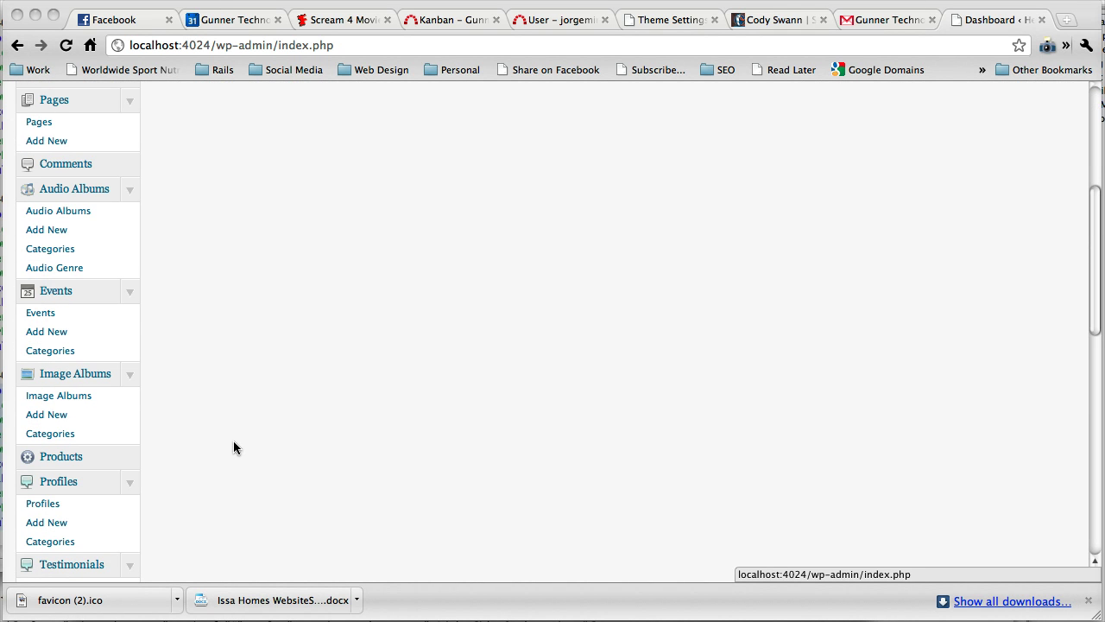
pyautogui.scroll(7, 233, 442)
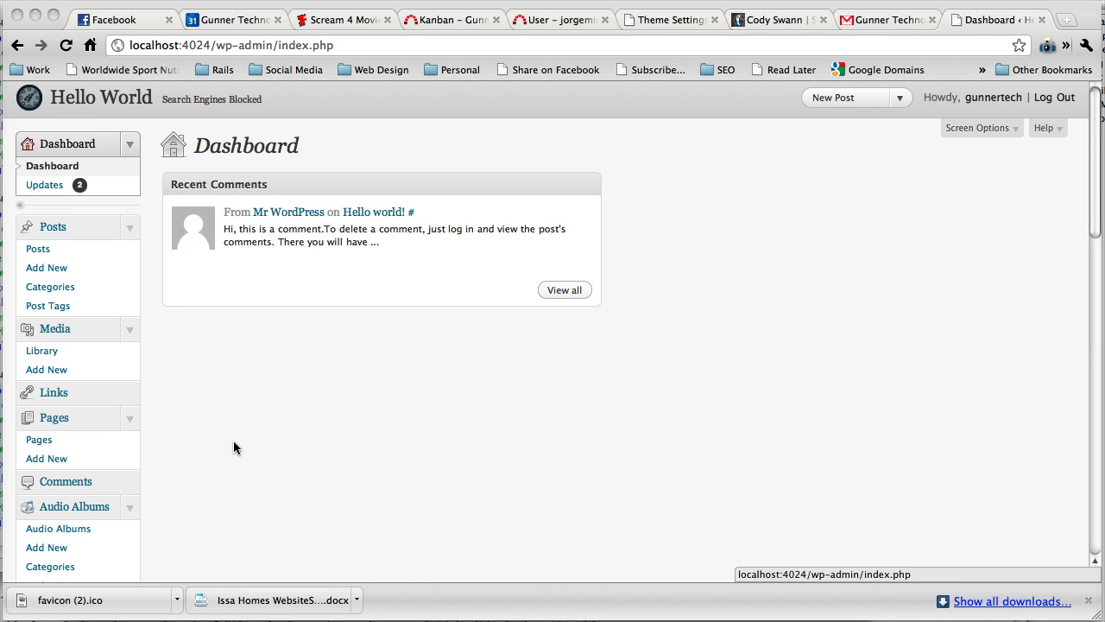
pyautogui.scroll(-6, 233, 447)
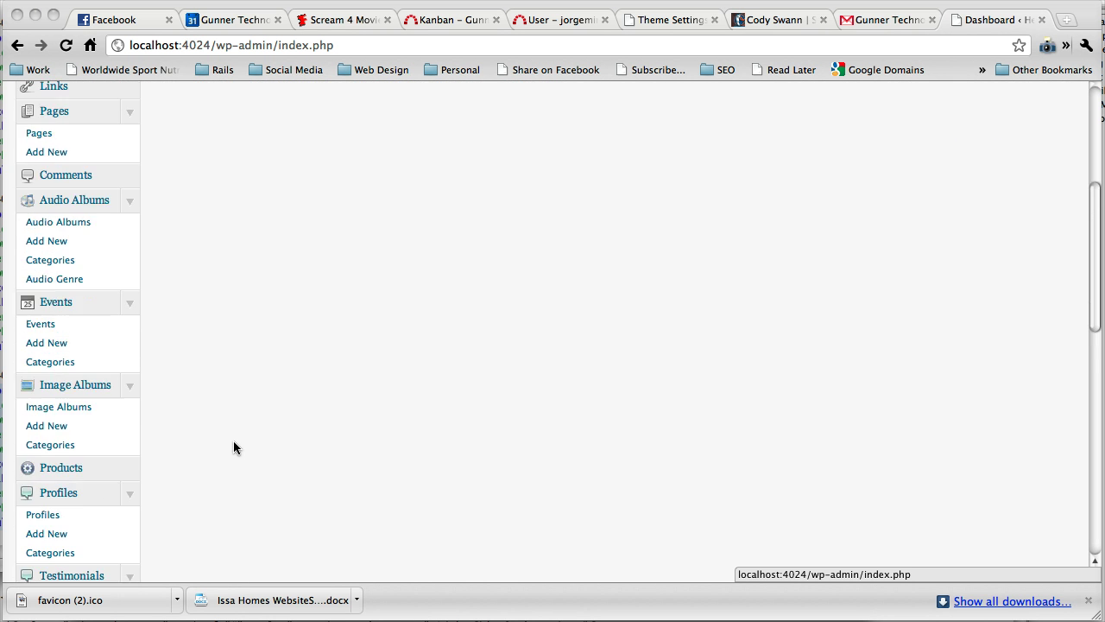
pyautogui.scroll(-10, 233, 447)
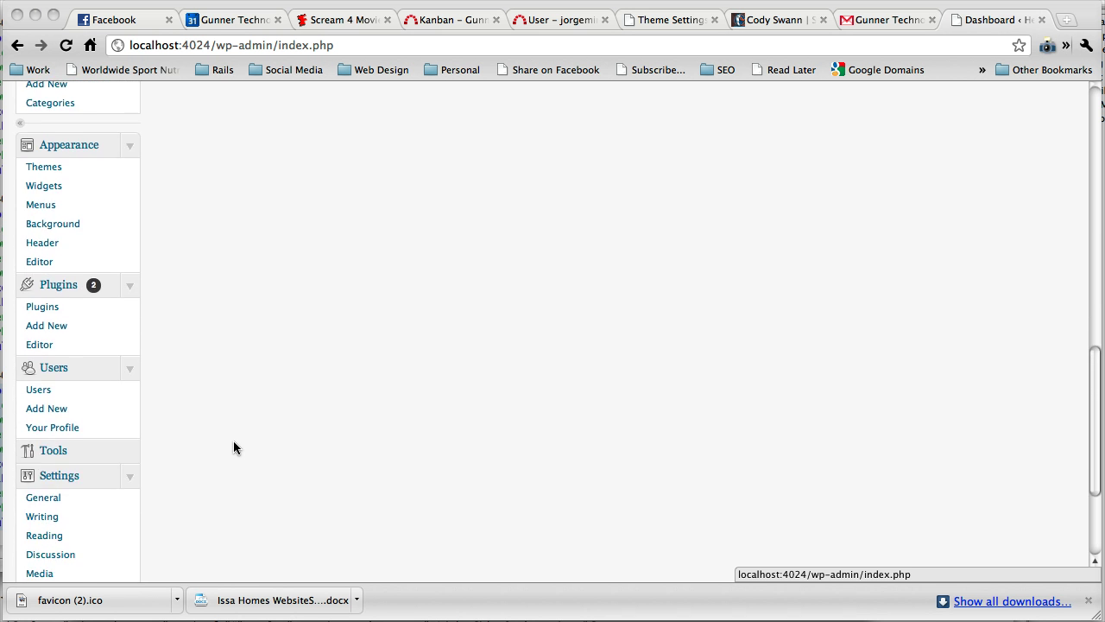
pyautogui.scroll(-2, 233, 447)
pyautogui.scroll(15, 233, 447)
pyautogui.scroll(-6, 233, 447)
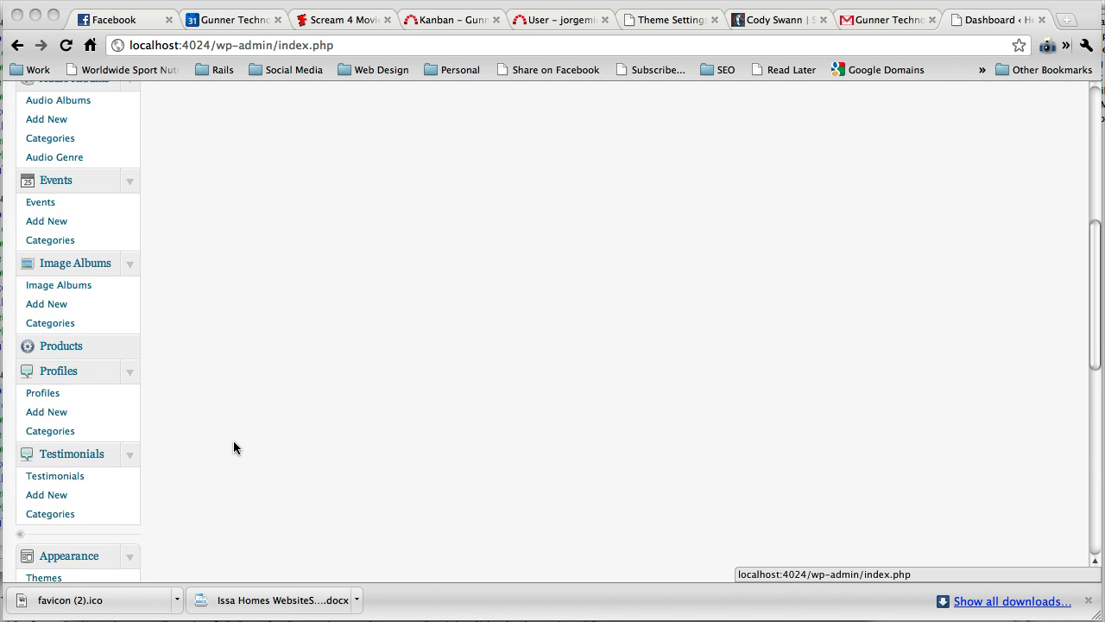
# Open the HBGS Settings page and expand its Color Palette section
pyautogui.scroll(-11, 233, 447)
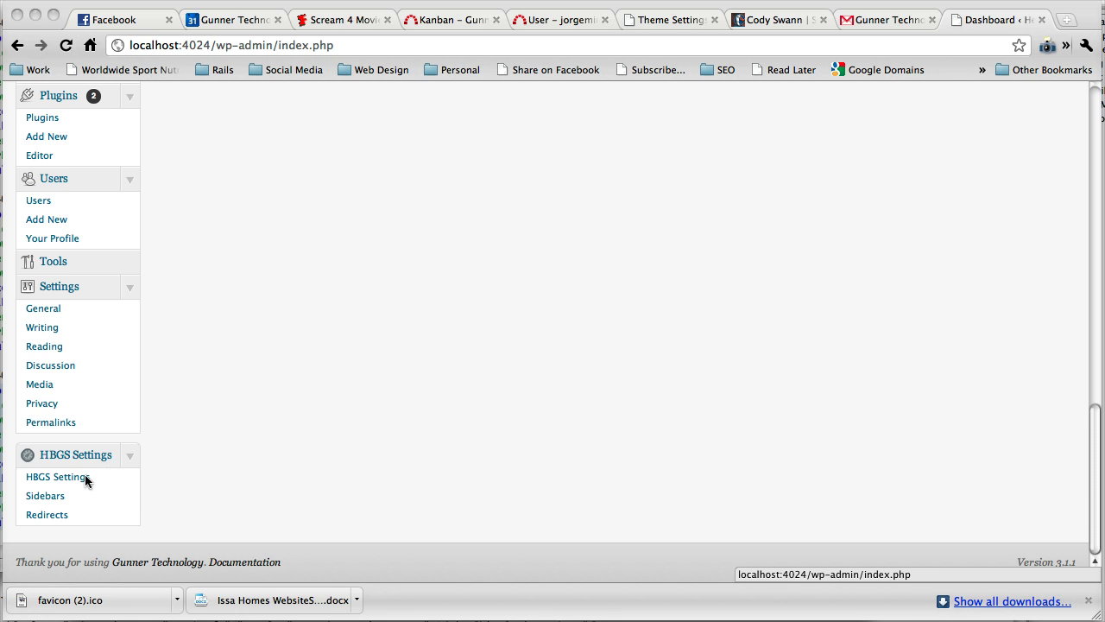
pyautogui.click(76, 479)
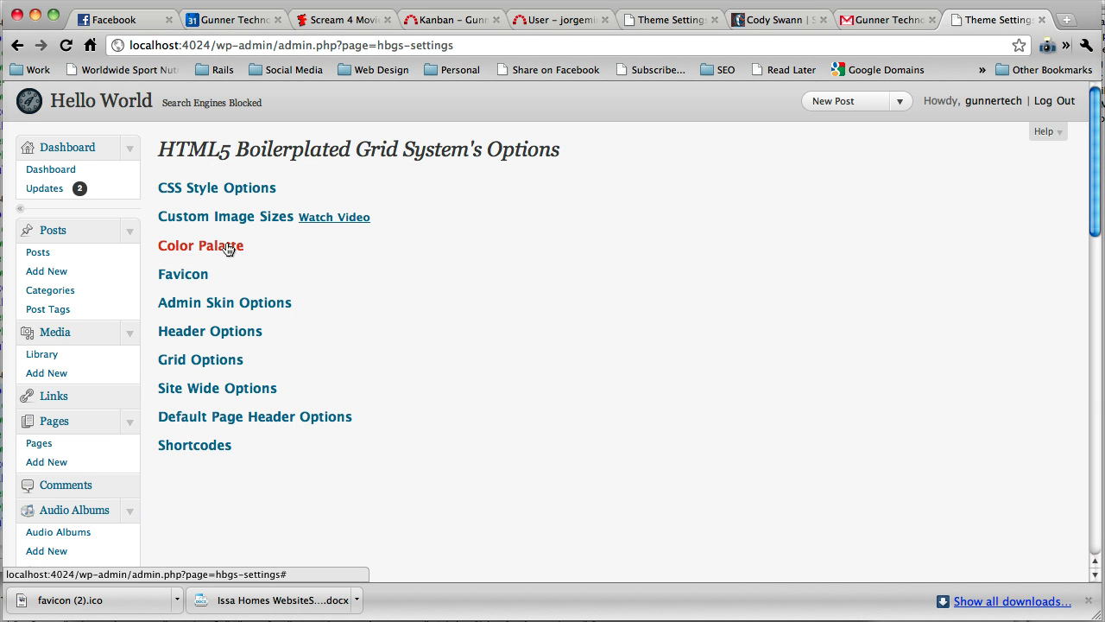
pyautogui.click(226, 249)
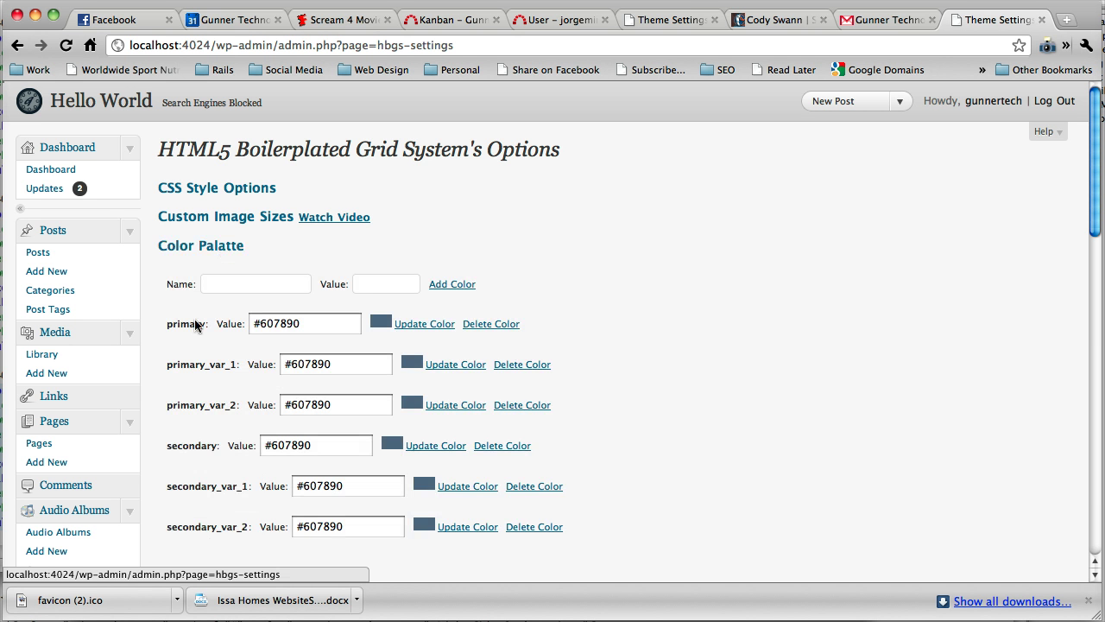
pyautogui.scroll(-1, 194, 324)
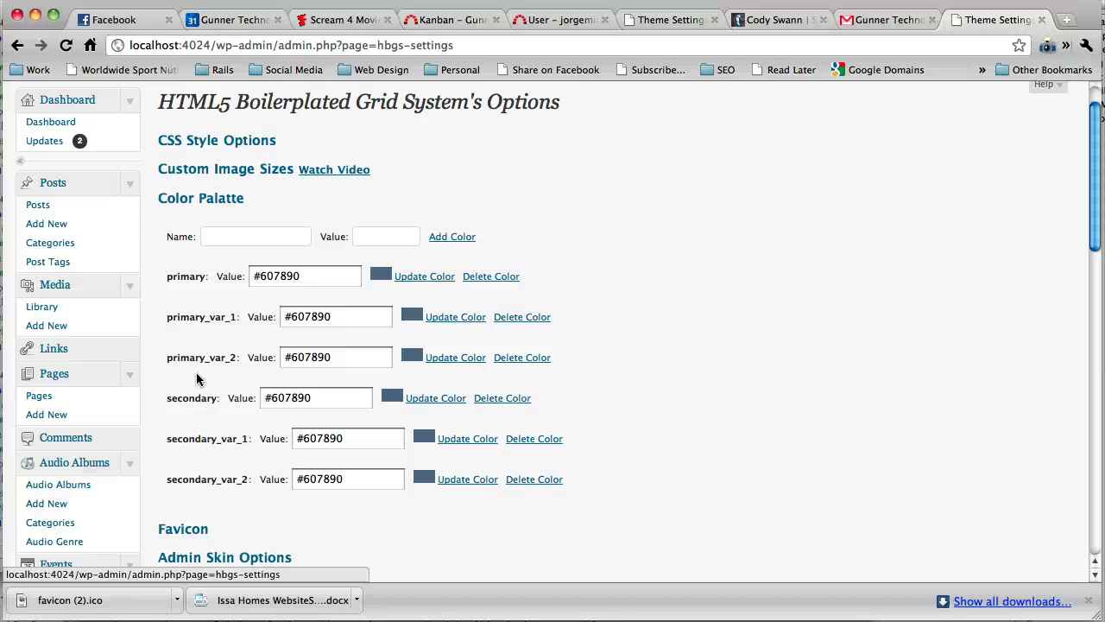
# Set the secondary palette color's value to red and update that color
pyautogui.click(307, 403)
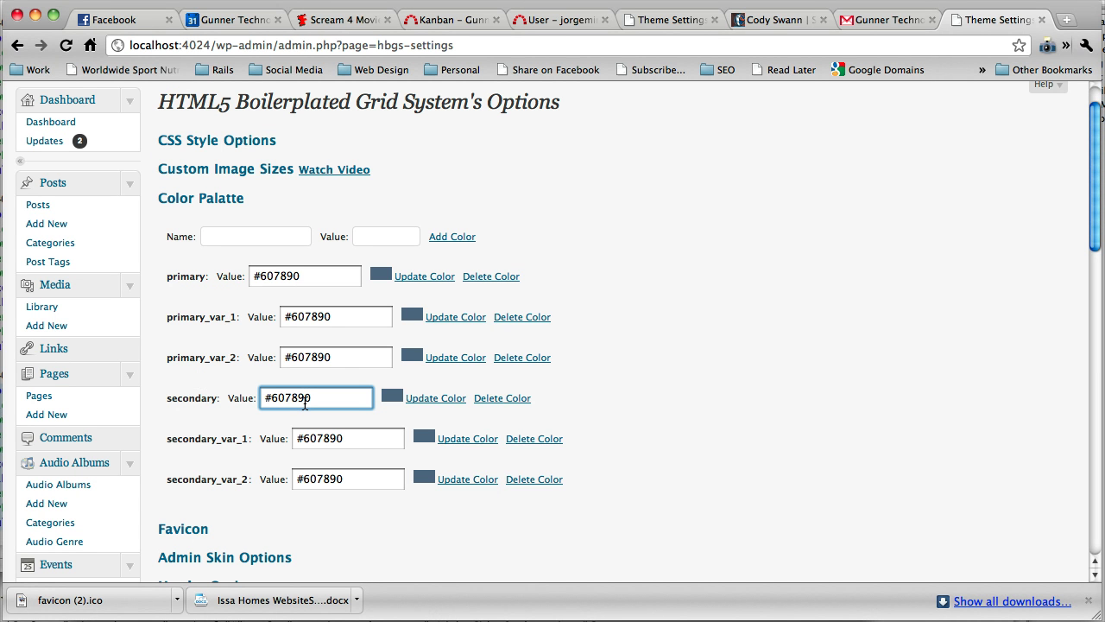
pyautogui.doubleClick(305, 403)
pyautogui.write('fff')
pyautogui.press('BackSpace')
pyautogui.press('BackSpace')
pyautogui.press('BackSpace')
pyautogui.press('BackSpace')
pyautogui.write('yellow')
pyautogui.press('BackSpace')
pyautogui.press('BackSpace')
pyautogui.press('BackSpace')
pyautogui.press('BackSpace')
pyautogui.press('BackSpace')
pyautogui.press('BackSpace')
pyautogui.write('red')
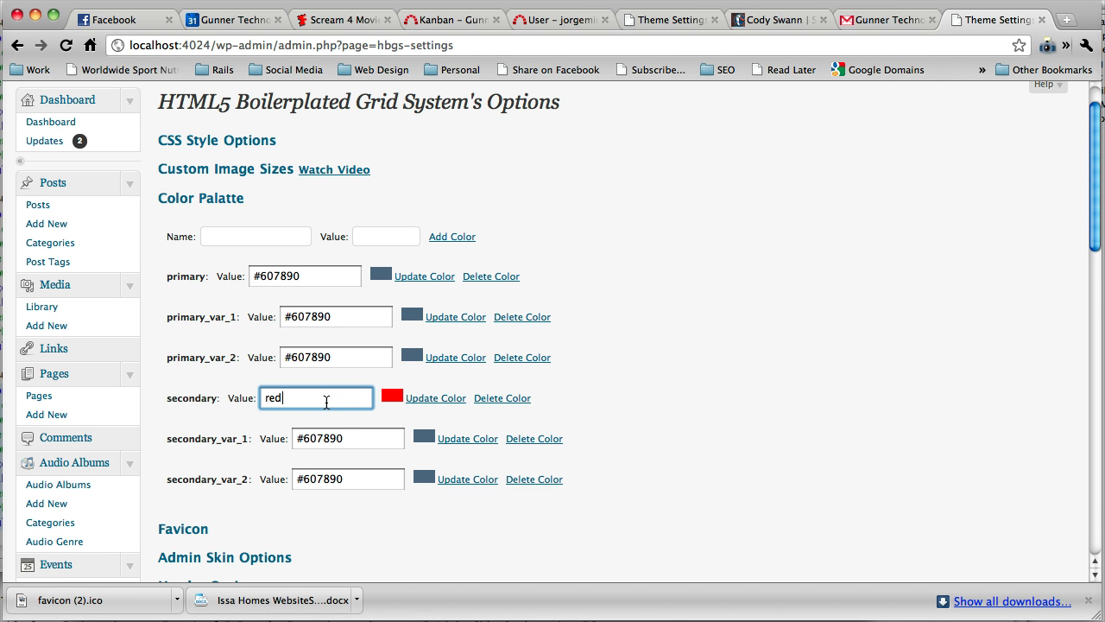
pyautogui.click(423, 402)
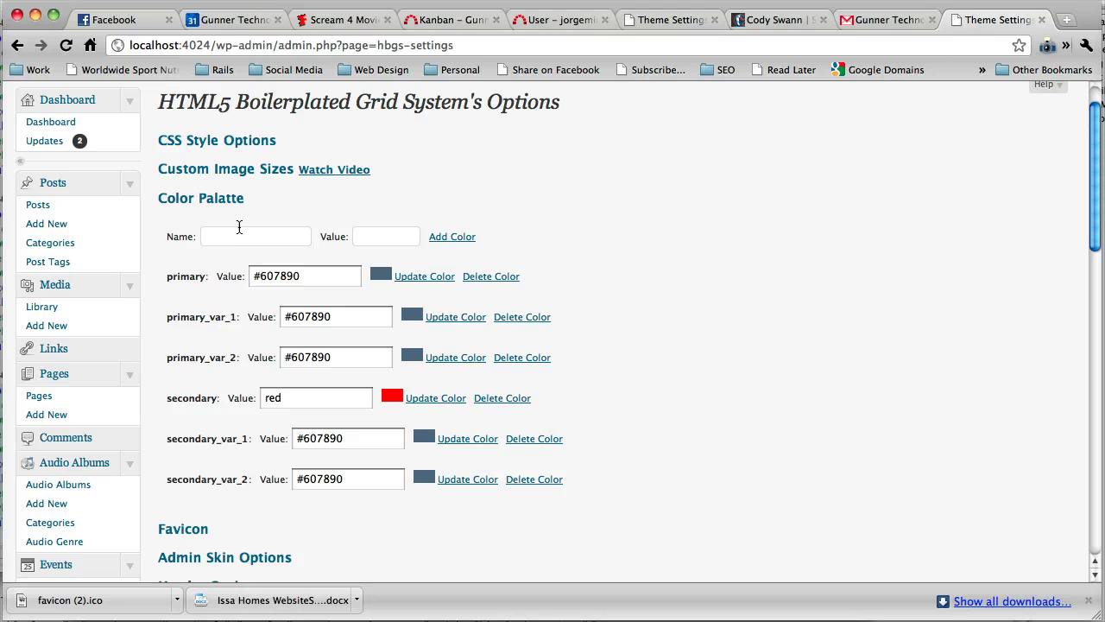
# Expand the CSS Style Options and assign the secondary palette color to A Visited Color
pyautogui.click(240, 142)
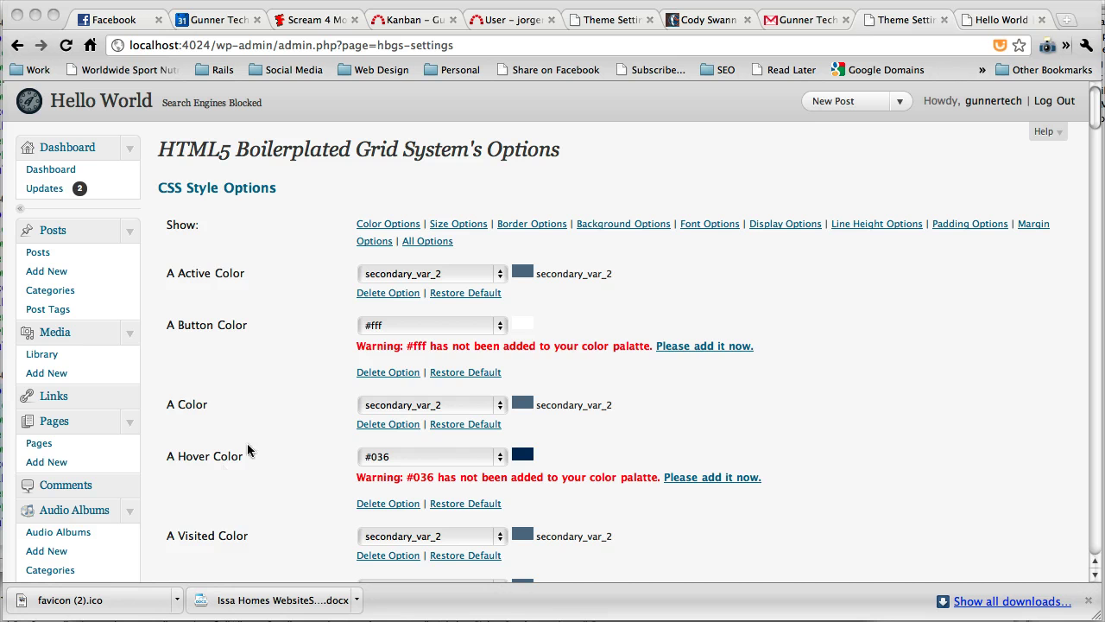
pyautogui.scroll(-1, 247, 443)
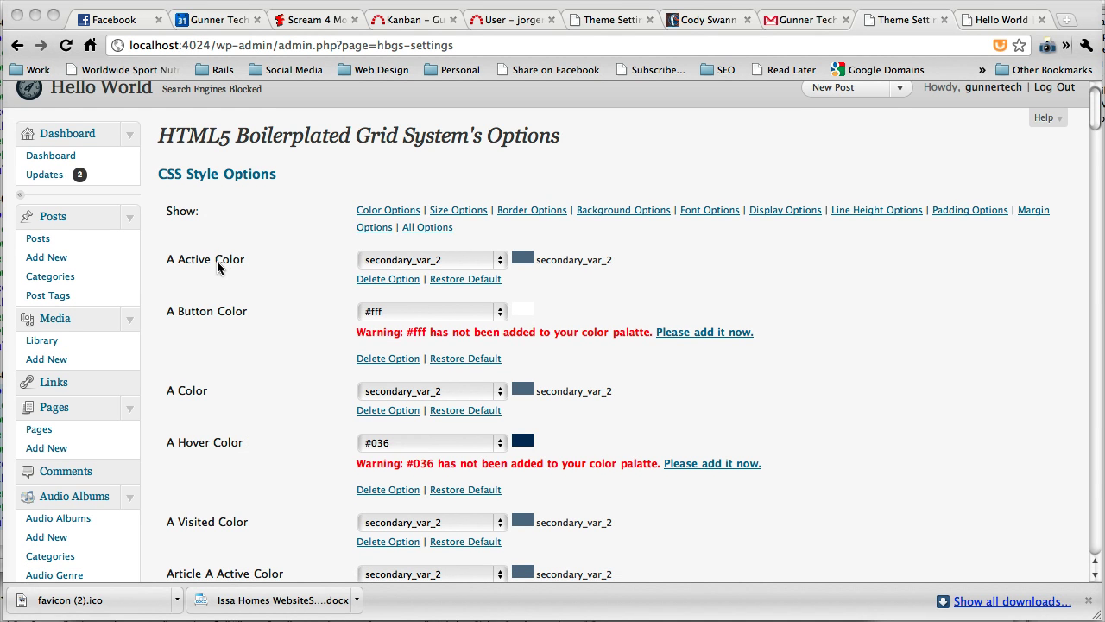
pyautogui.scroll(-1, 216, 260)
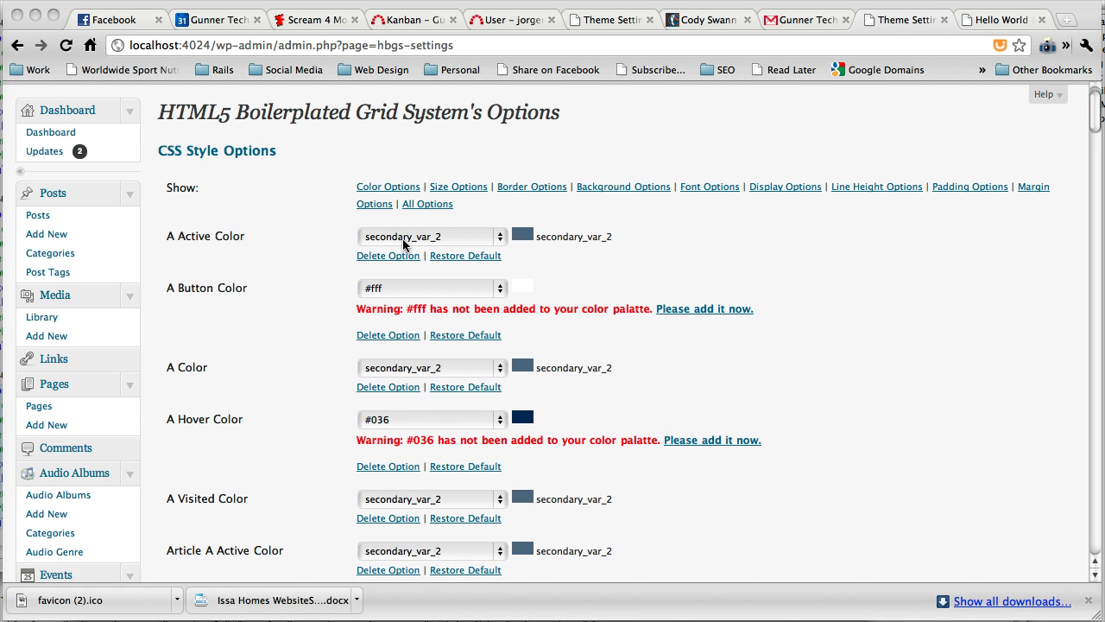
pyautogui.scroll(-1, 403, 245)
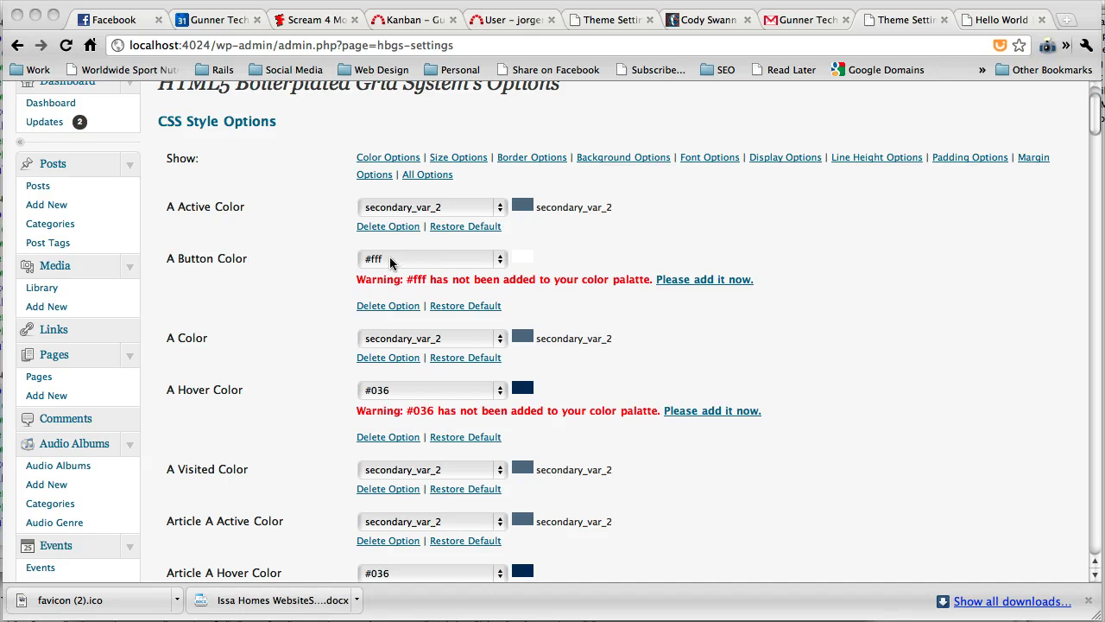
pyautogui.scroll(-1, 387, 274)
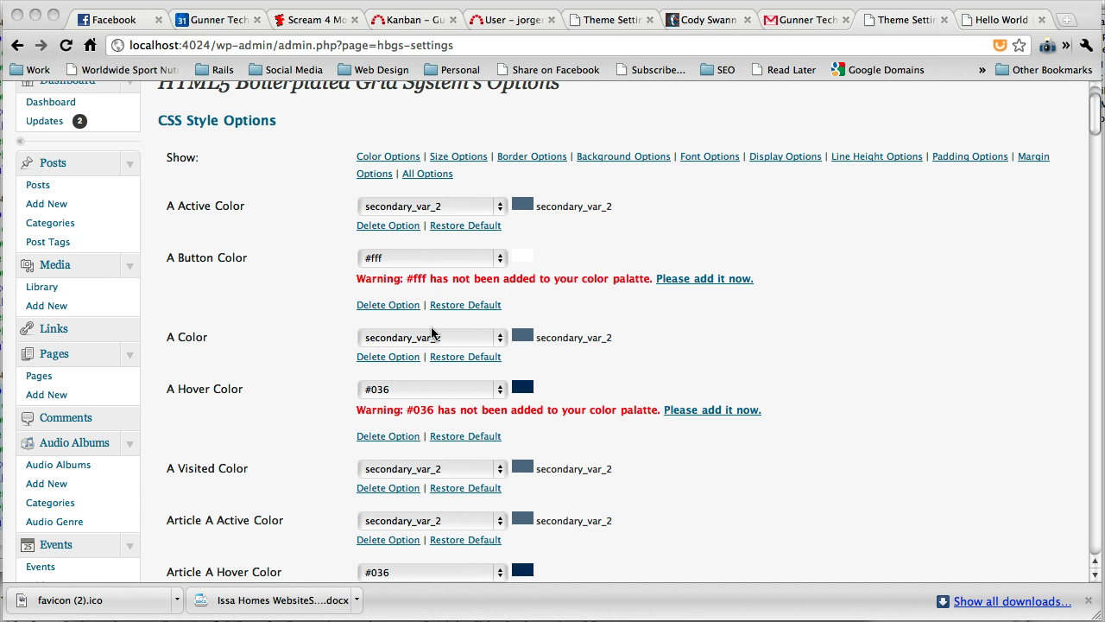
pyautogui.scroll(-1, 431, 334)
pyautogui.scroll(-1, 431, 334)
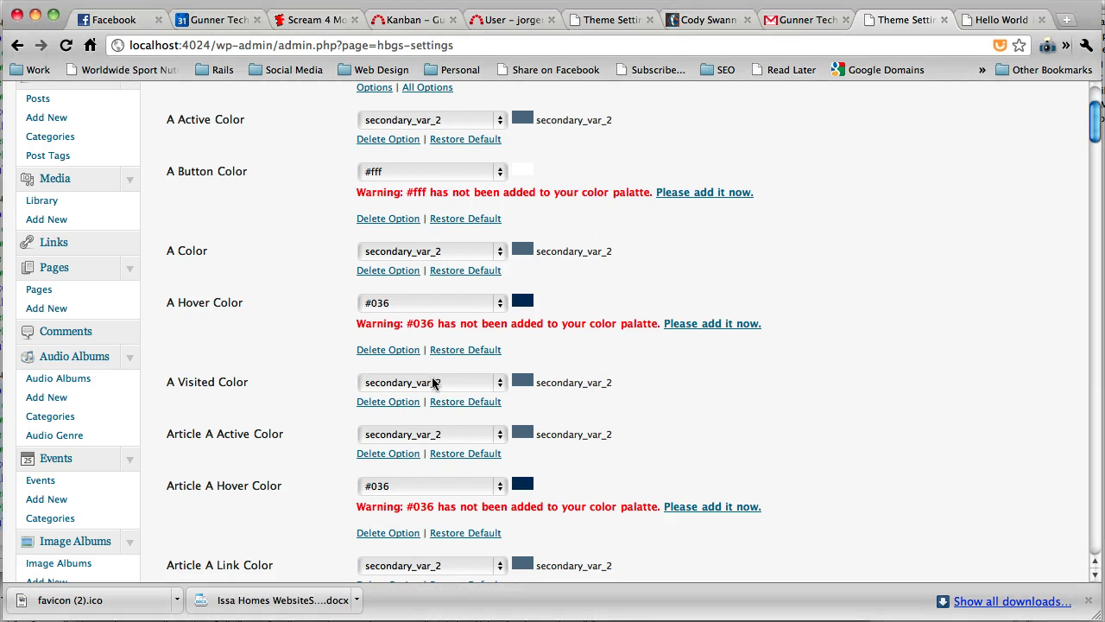
pyautogui.click(434, 382)
pyautogui.click(434, 366)
pyautogui.click(435, 382)
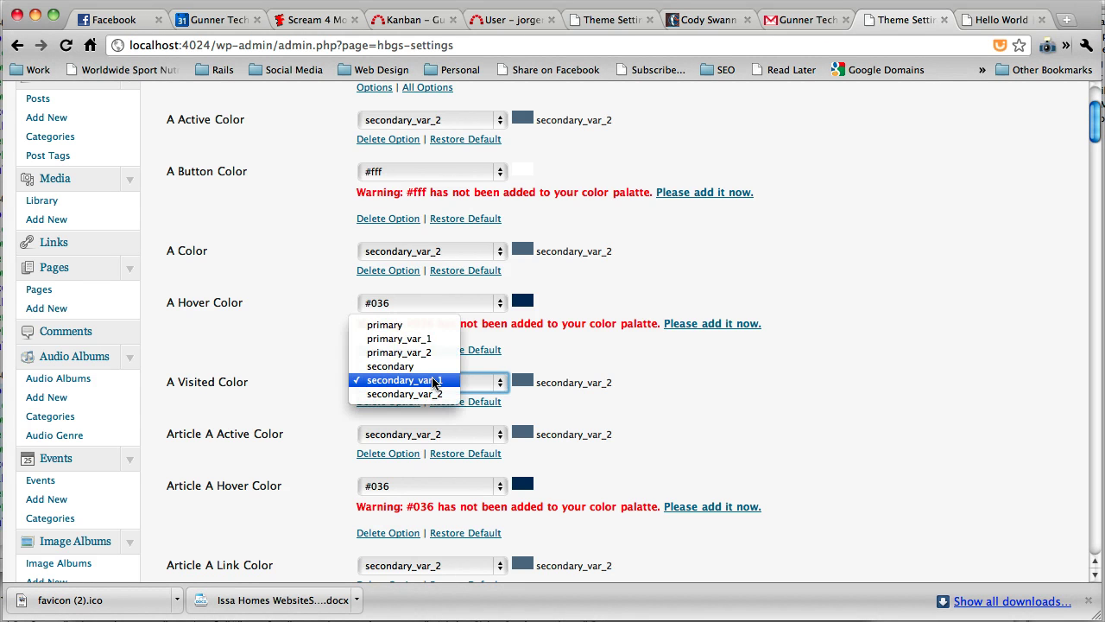
pyautogui.click(432, 366)
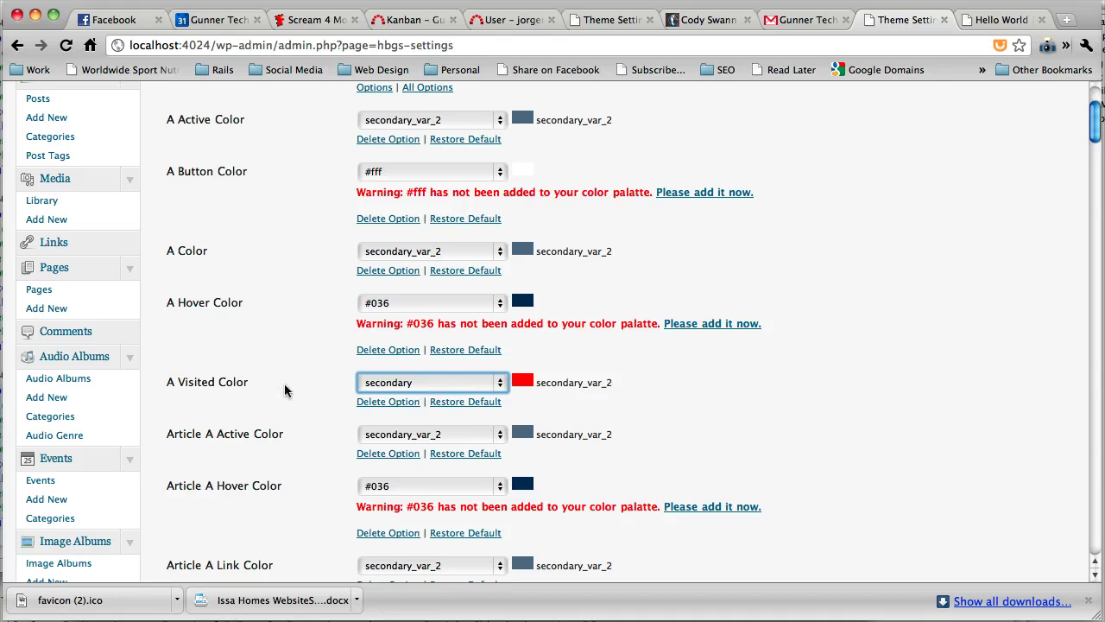
# Copy the #fff color code from the palette warning under A Button Color
pyautogui.scroll(-5, 285, 388)
pyautogui.scroll(-1, 285, 391)
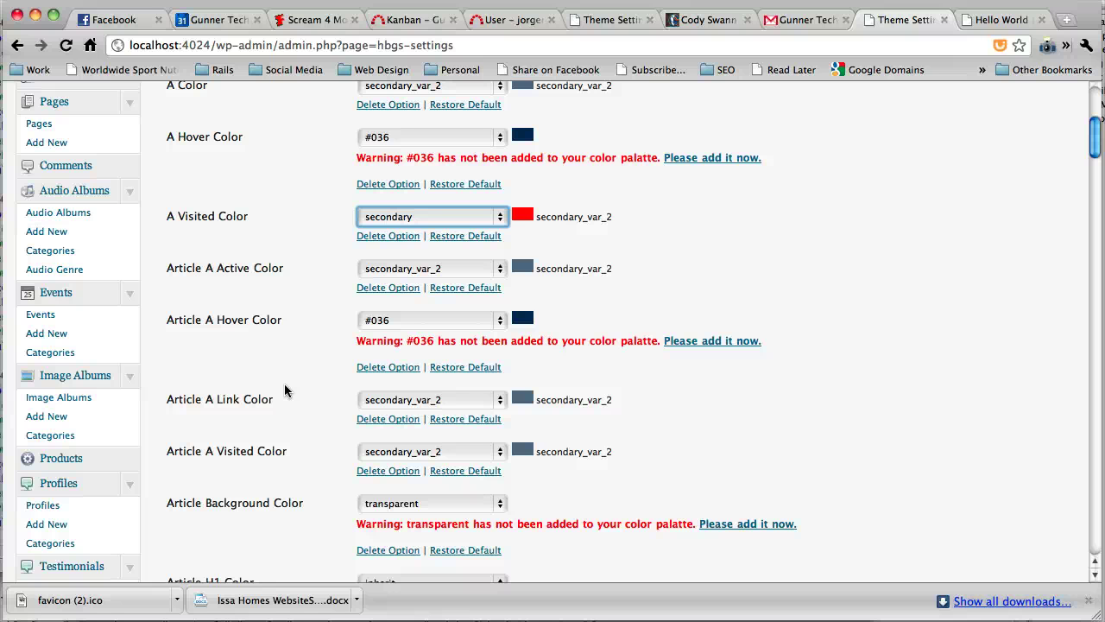
pyautogui.scroll(6, 284, 383)
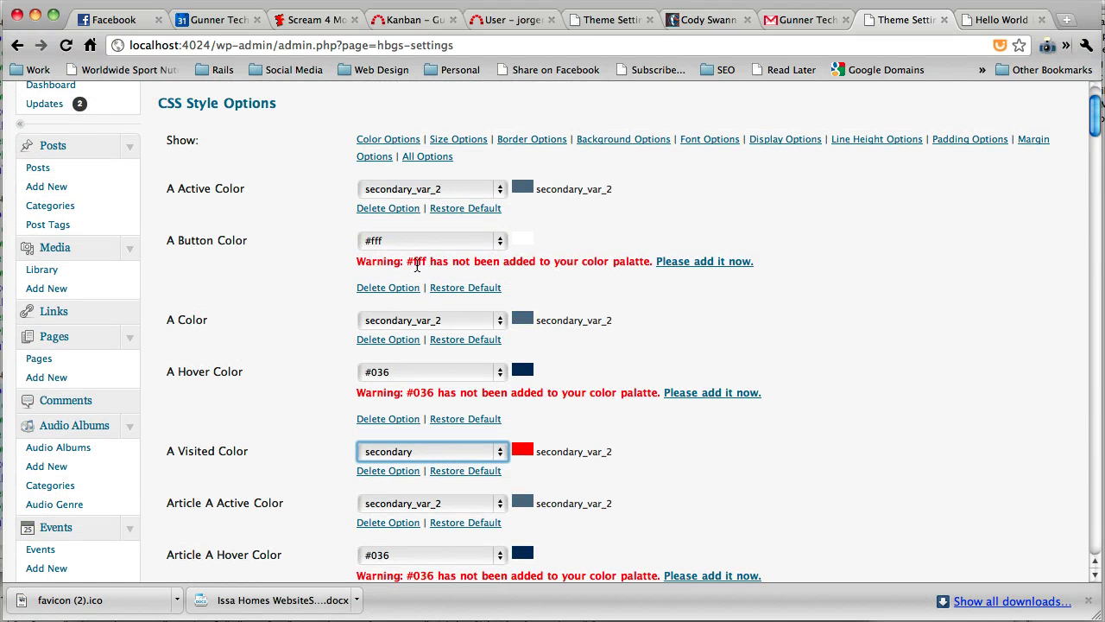
pyautogui.moveTo(408, 264); pyautogui.dragTo(426, 264)
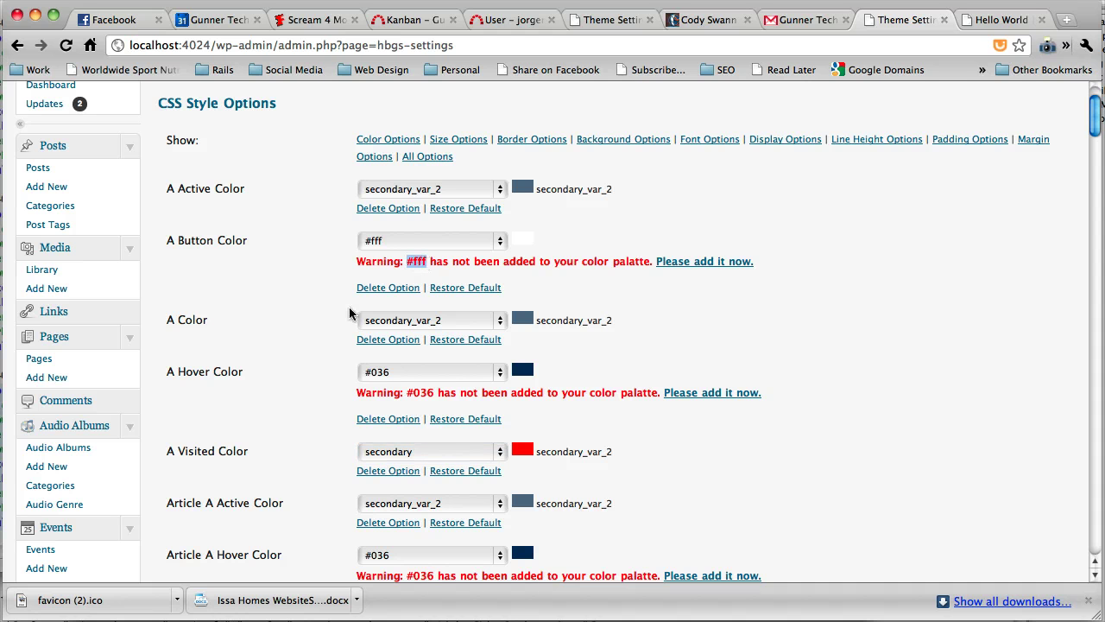
# Go past the CSS color options and reopen the Color Palette section
pyautogui.scroll(-15, 350, 314)
pyautogui.scroll(-20, 349, 314)
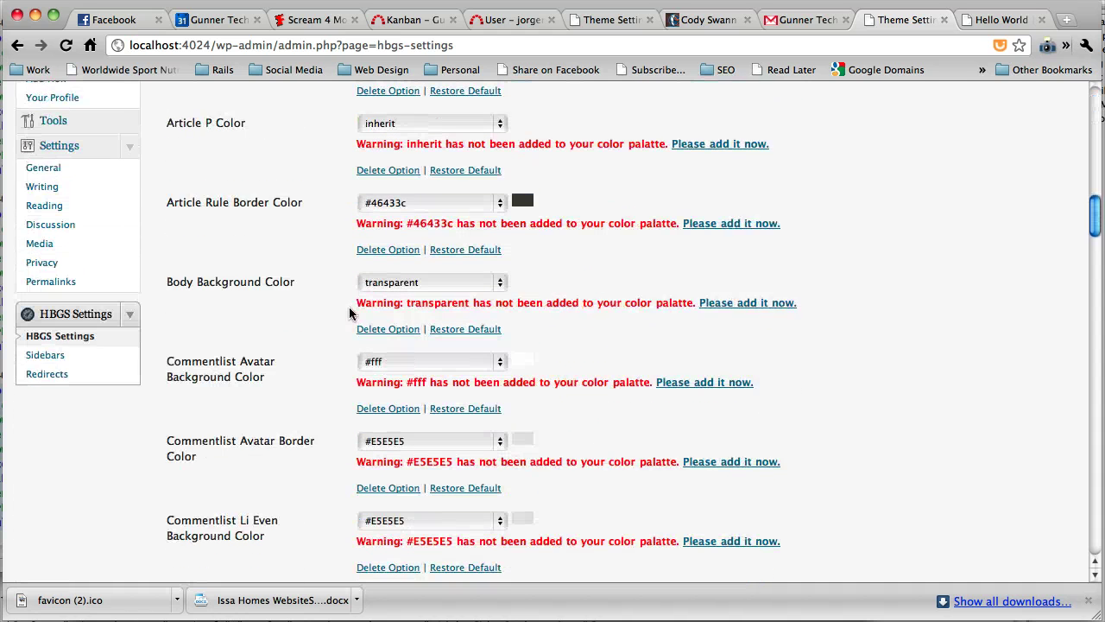
pyautogui.scroll(-20, 349, 315)
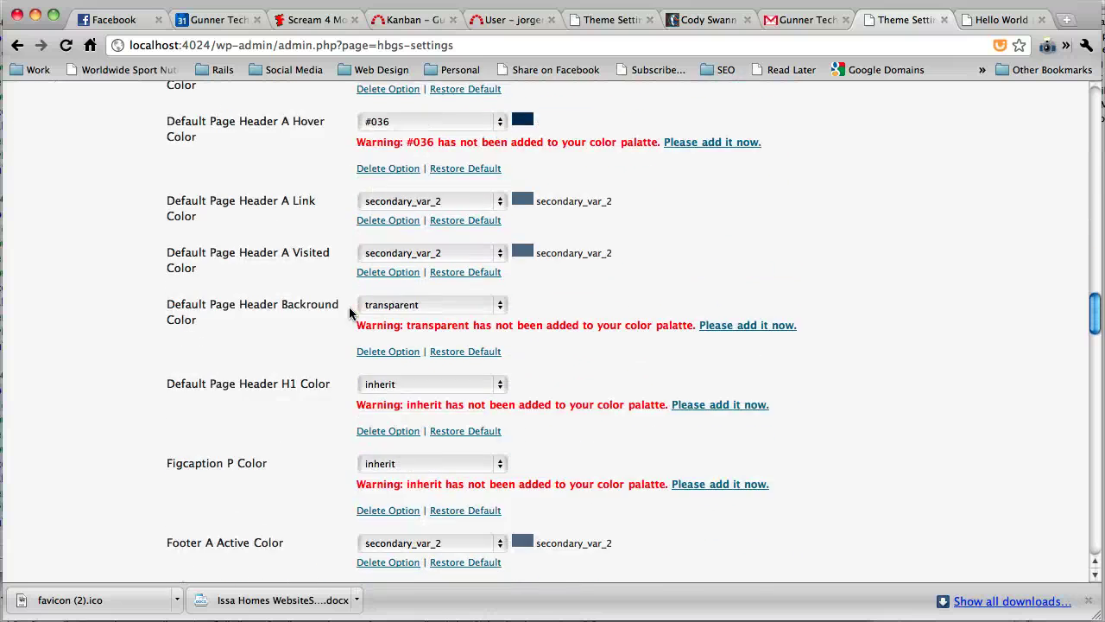
pyautogui.scroll(-5, 349, 313)
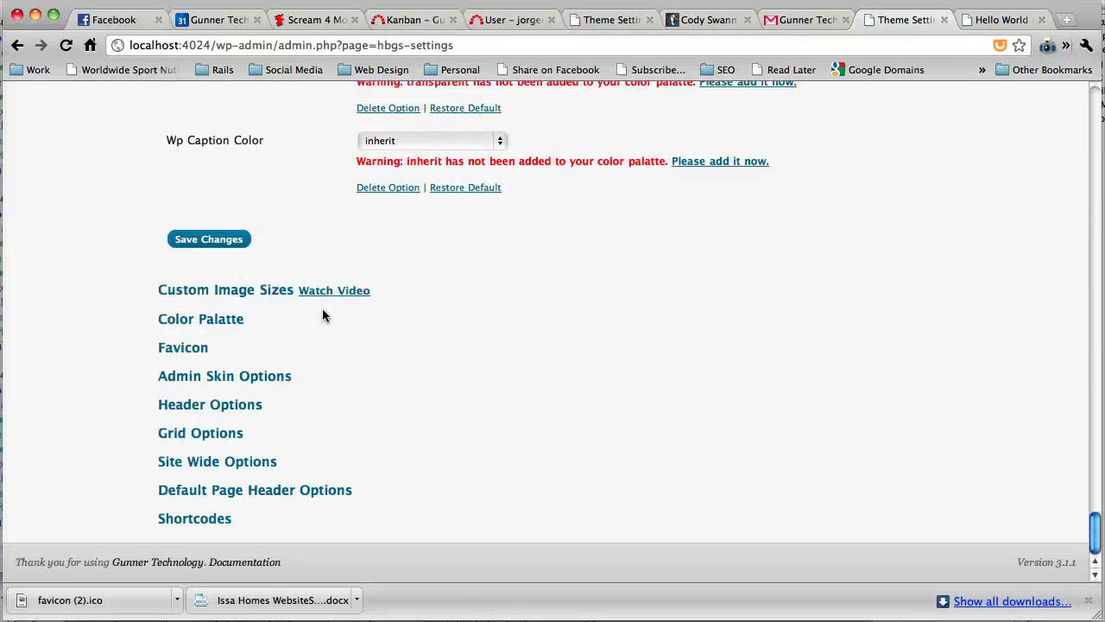
pyautogui.click(234, 319)
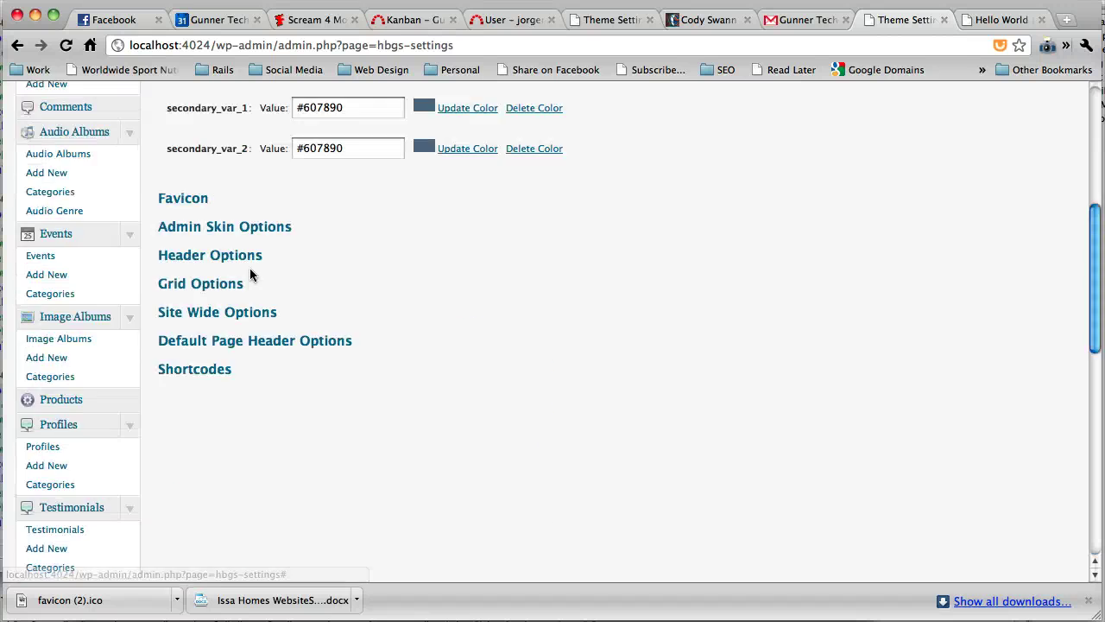
# Add a new palette color named primary_var_3 with the value #fff and collapse the Color Palette section
pyautogui.scroll(5, 250, 274)
pyautogui.scroll(-1, 249, 263)
pyautogui.click(250, 259)
pyautogui.write('wh')
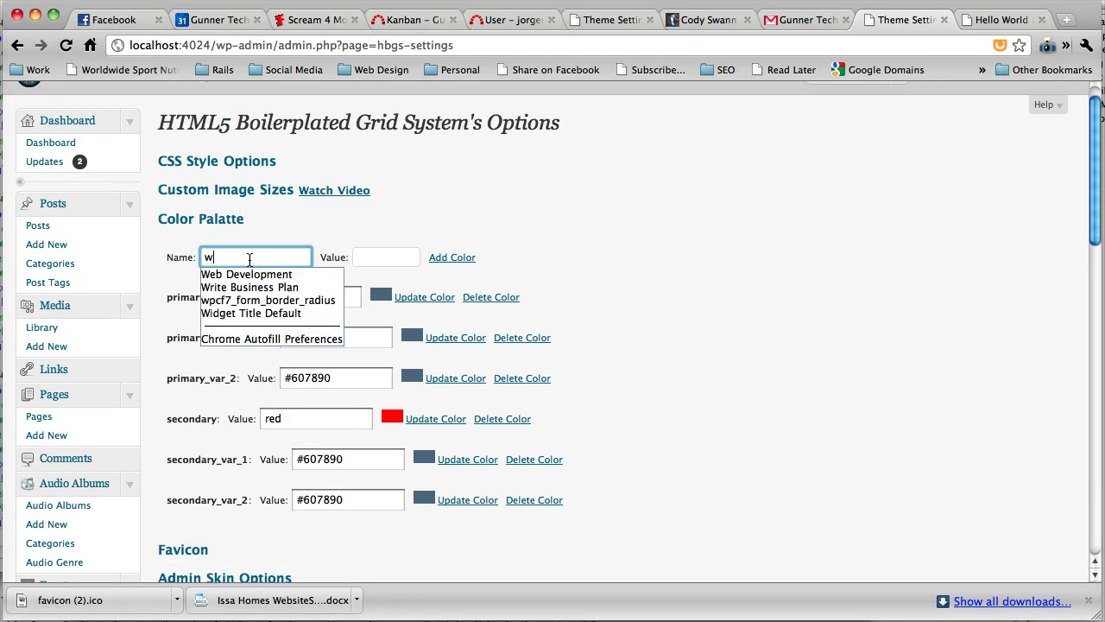
pyautogui.press('BackSpace')
pyautogui.press('BackSpace')
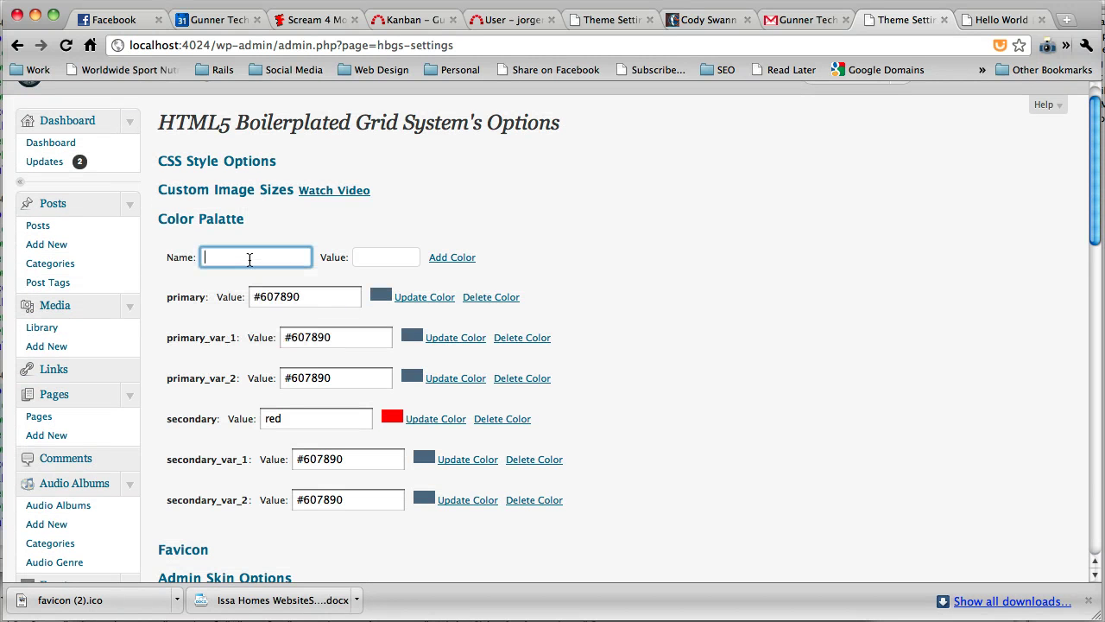
pyautogui.write('primary_var_3')
pyautogui.press('Tab')
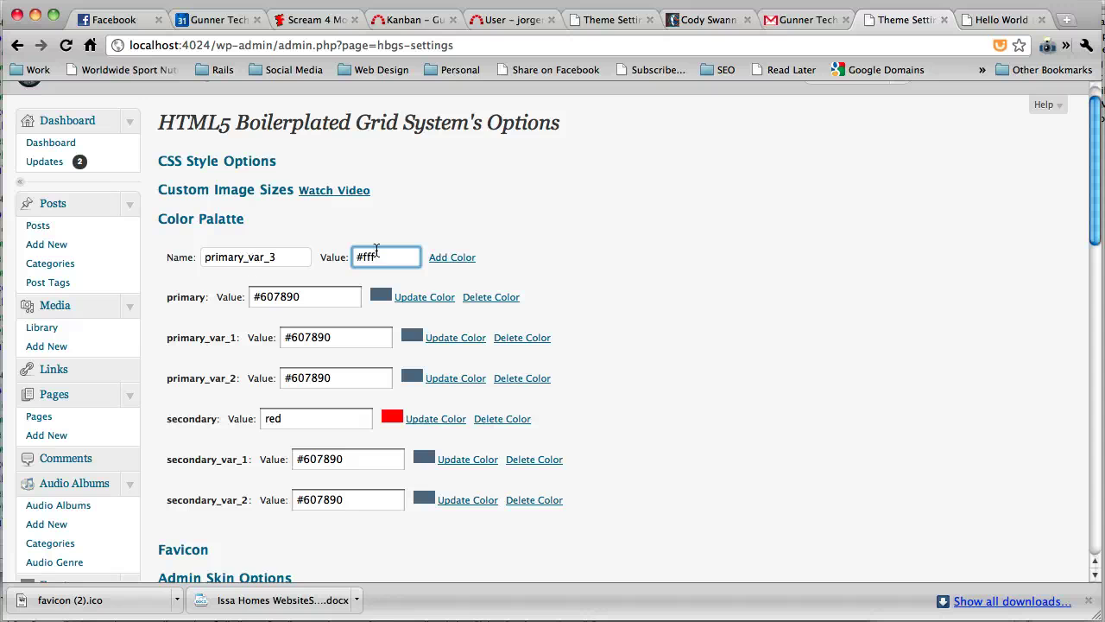
pyautogui.click(442, 258)
pyautogui.scroll(-3, 267, 398)
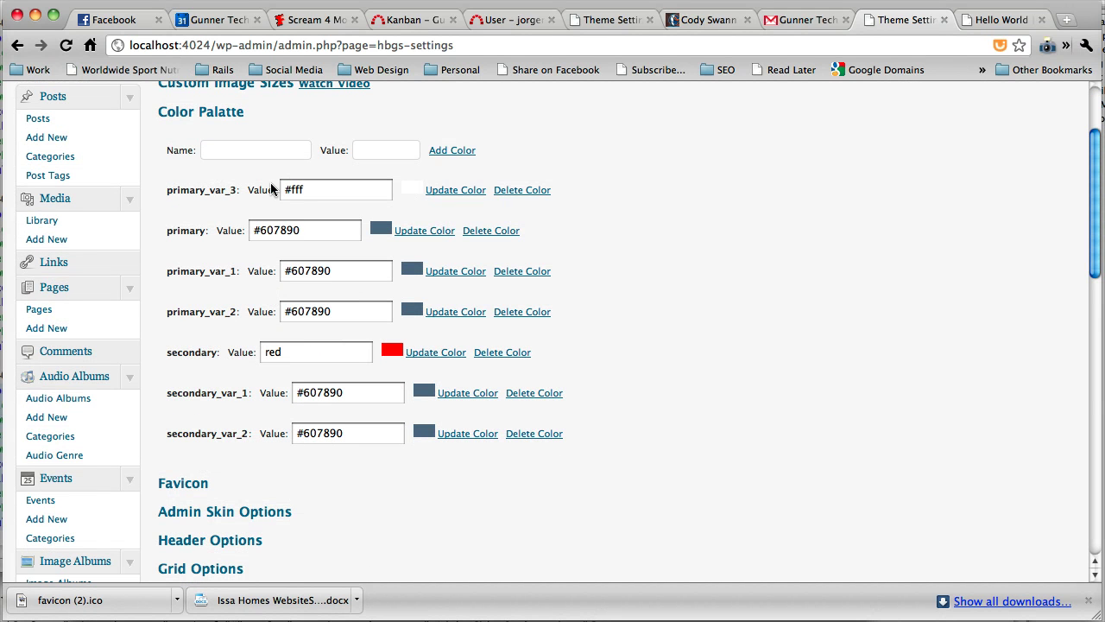
pyautogui.click(250, 192)
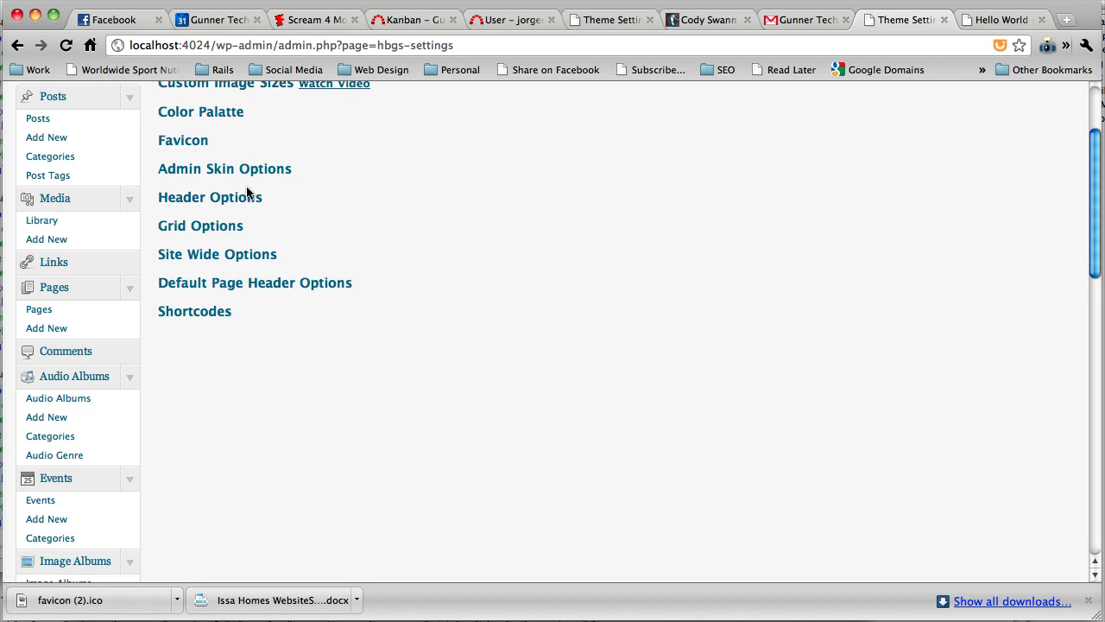
# Expand the CSS Style Options and show only the Color Options
pyautogui.scroll(2, 246, 186)
pyautogui.click(232, 132)
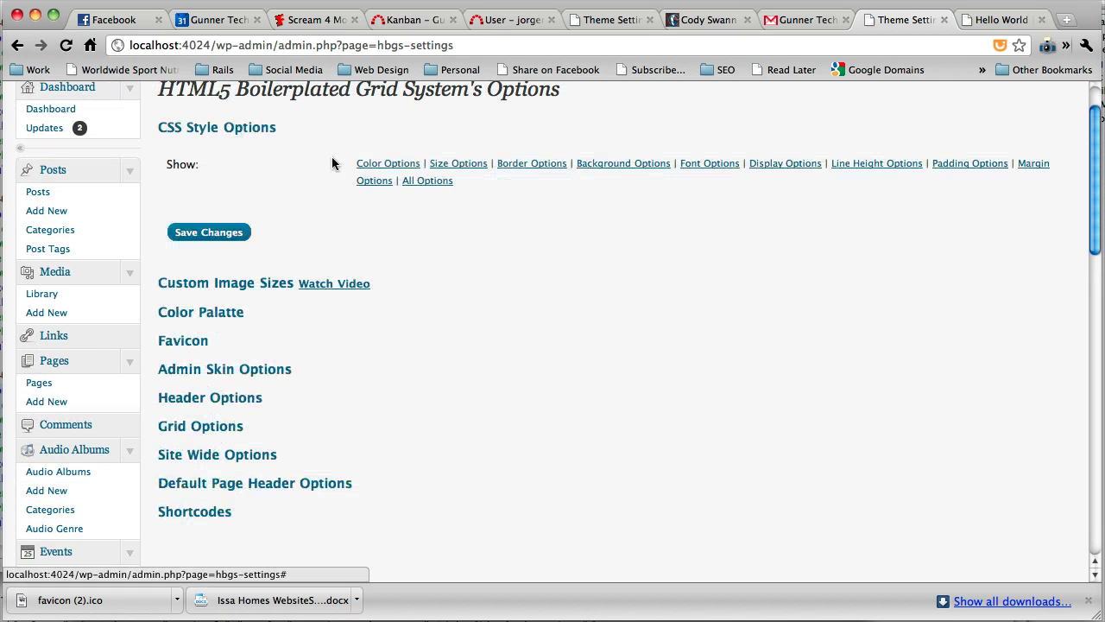
pyautogui.click(361, 168)
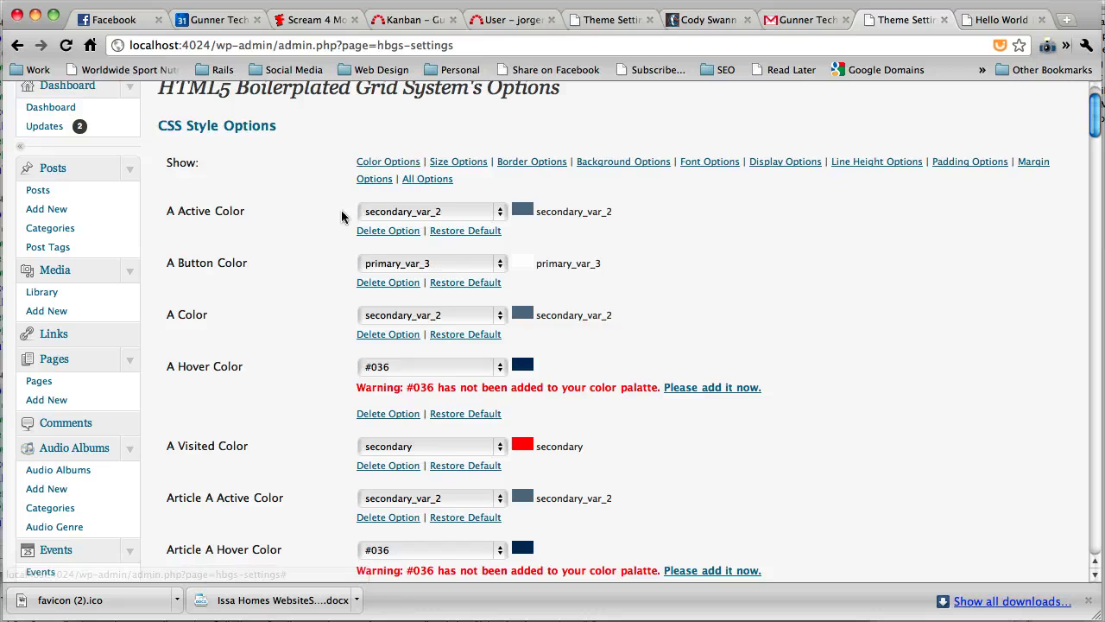
# Examine the CSS color options to see which use palette colors and which have values missing from the palette
pyautogui.scroll(-1, 341, 216)
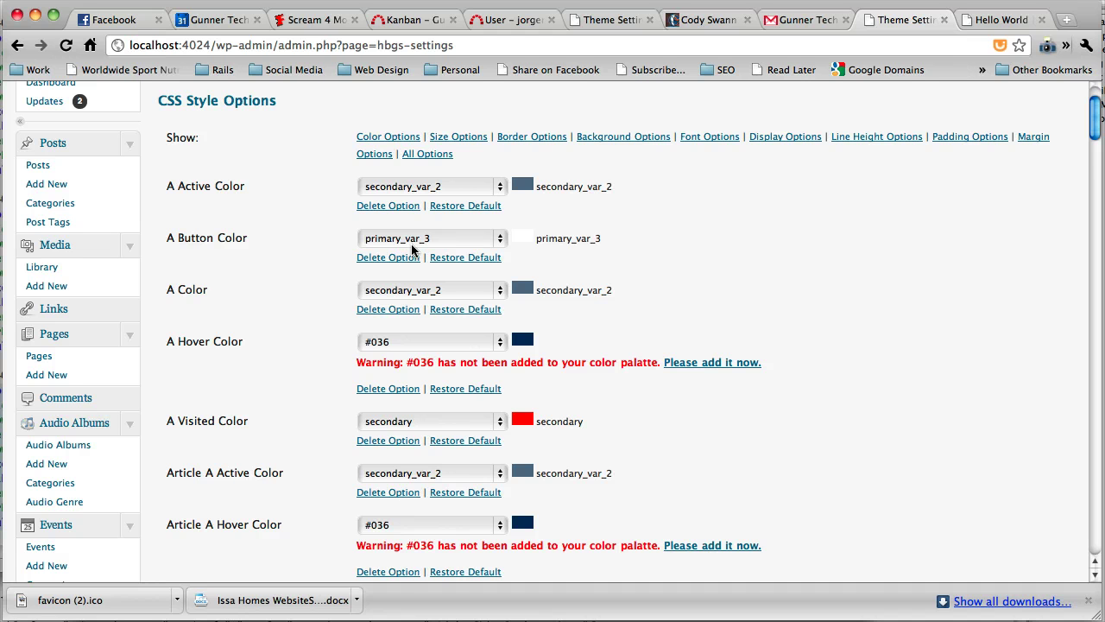
pyautogui.scroll(-10, 316, 342)
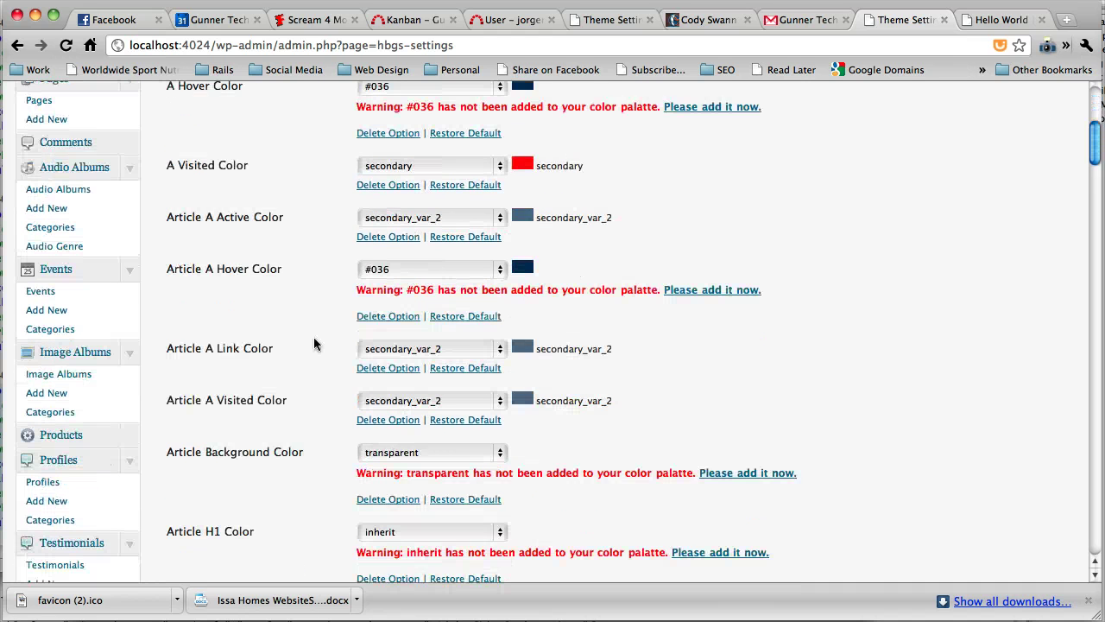
pyautogui.scroll(-10, 314, 343)
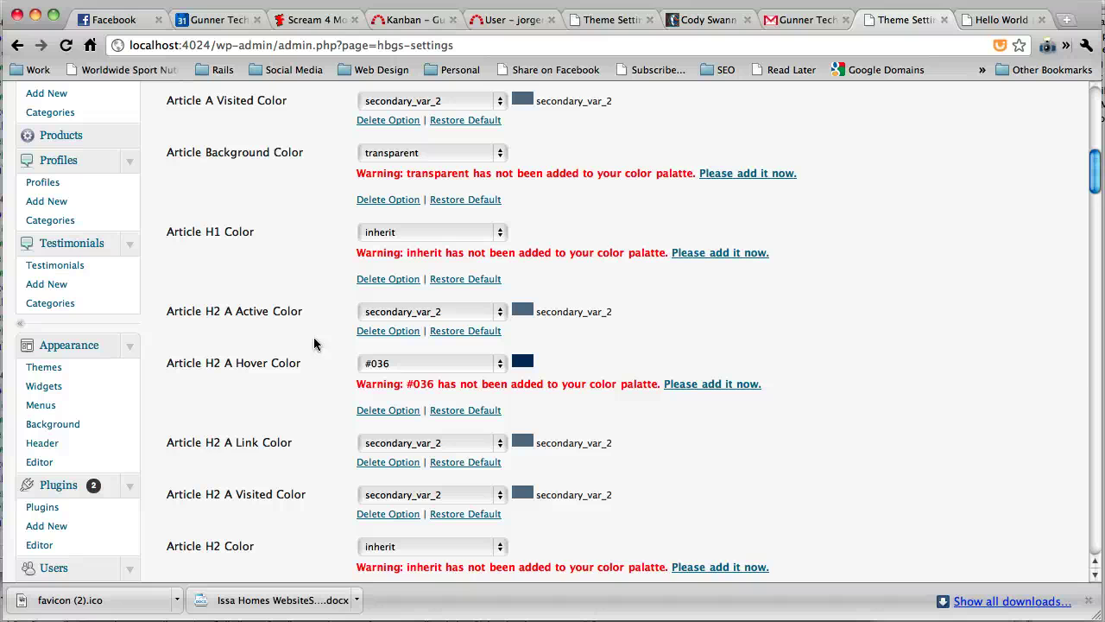
pyautogui.scroll(-2, 270, 350)
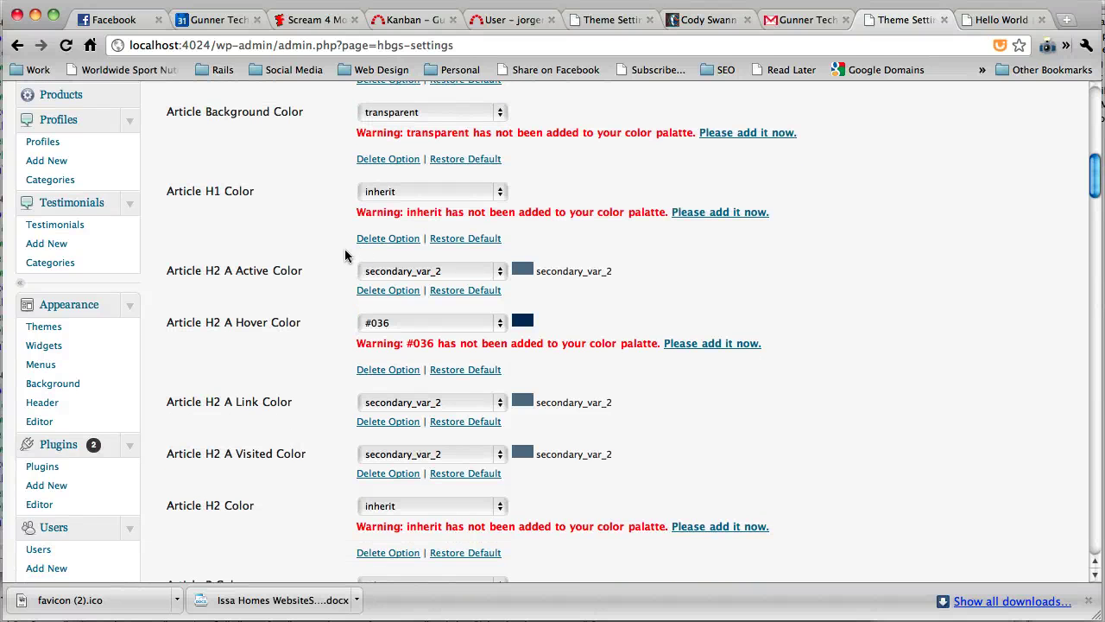
pyautogui.scroll(-4, 346, 255)
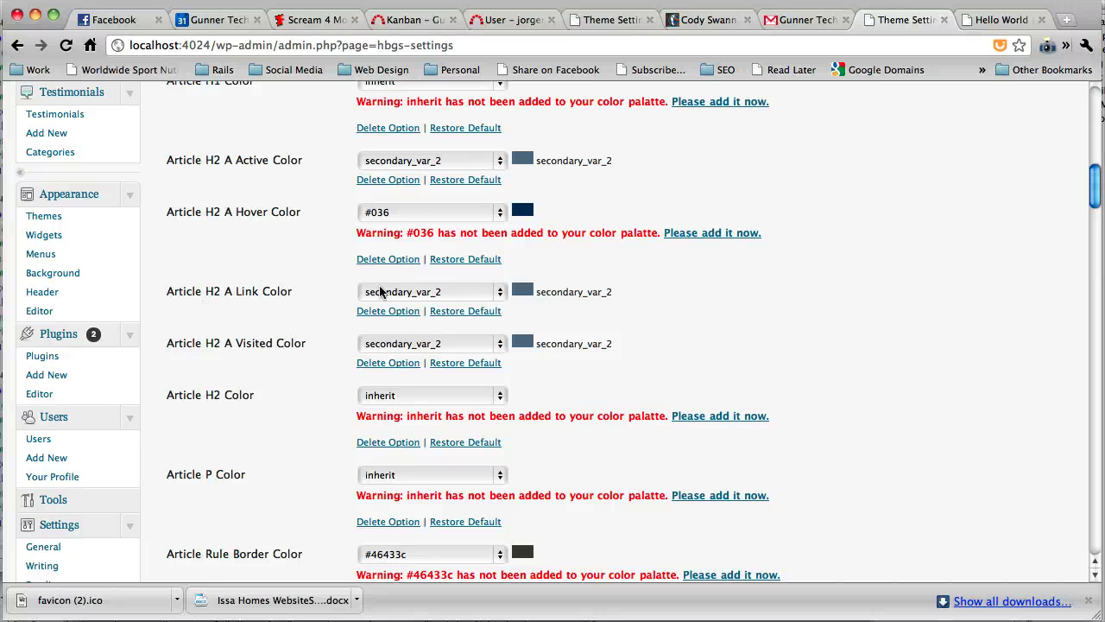
pyautogui.scroll(-7, 380, 291)
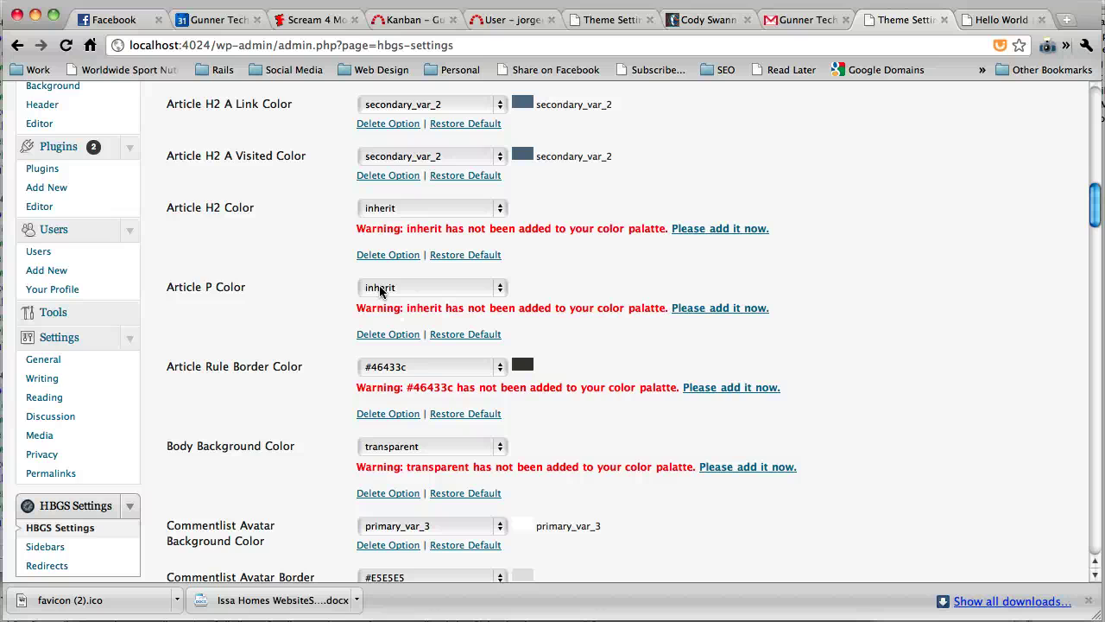
pyautogui.scroll(-12, 284, 455)
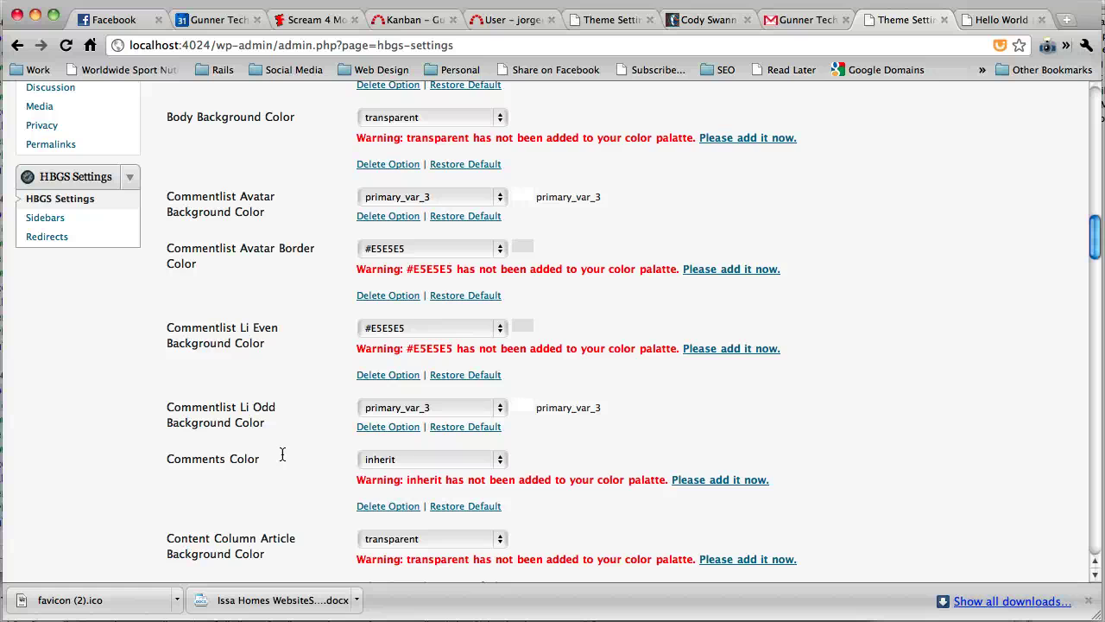
pyautogui.scroll(-6, 282, 454)
pyautogui.scroll(8, 281, 454)
pyautogui.scroll(-15, 282, 454)
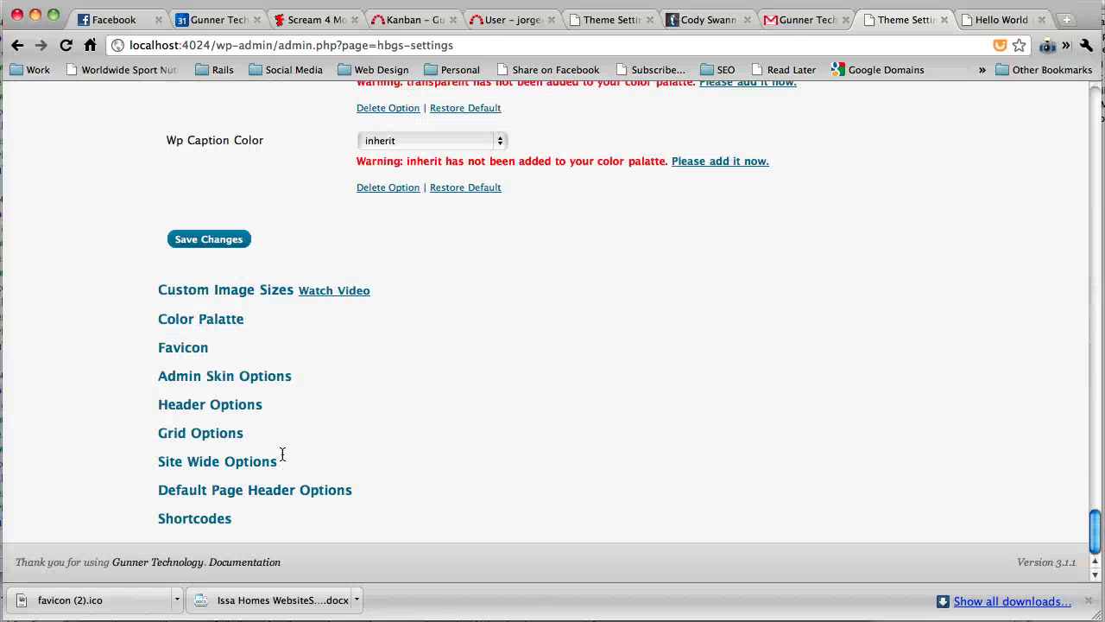
# Expand the Site Wide Options and clear the contents of the CSS field
pyautogui.click(231, 461)
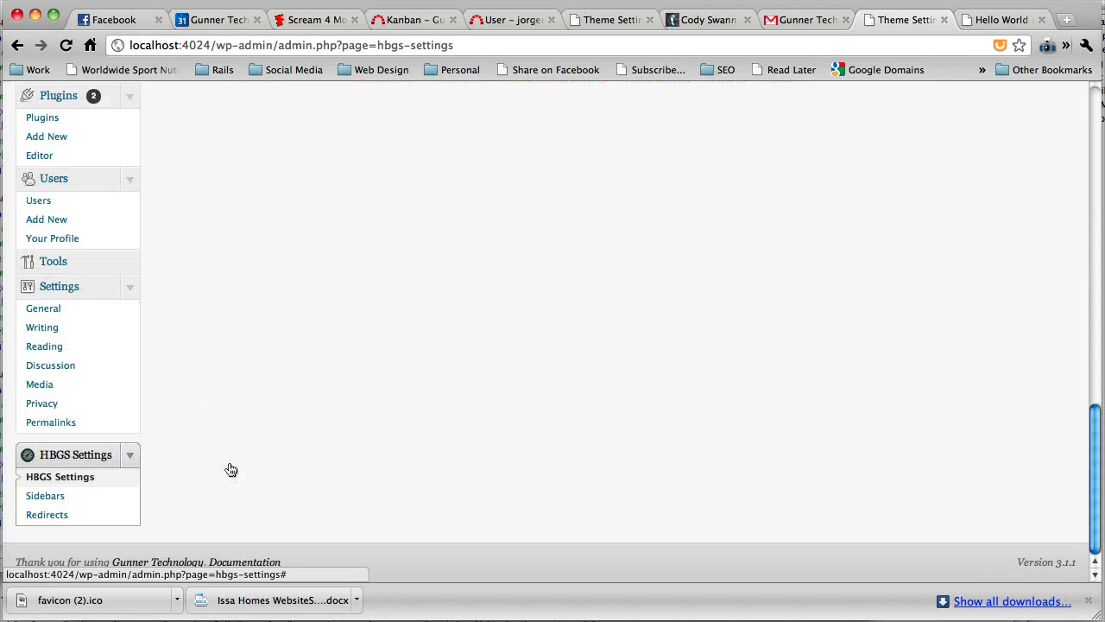
pyautogui.scroll(10, 248, 436)
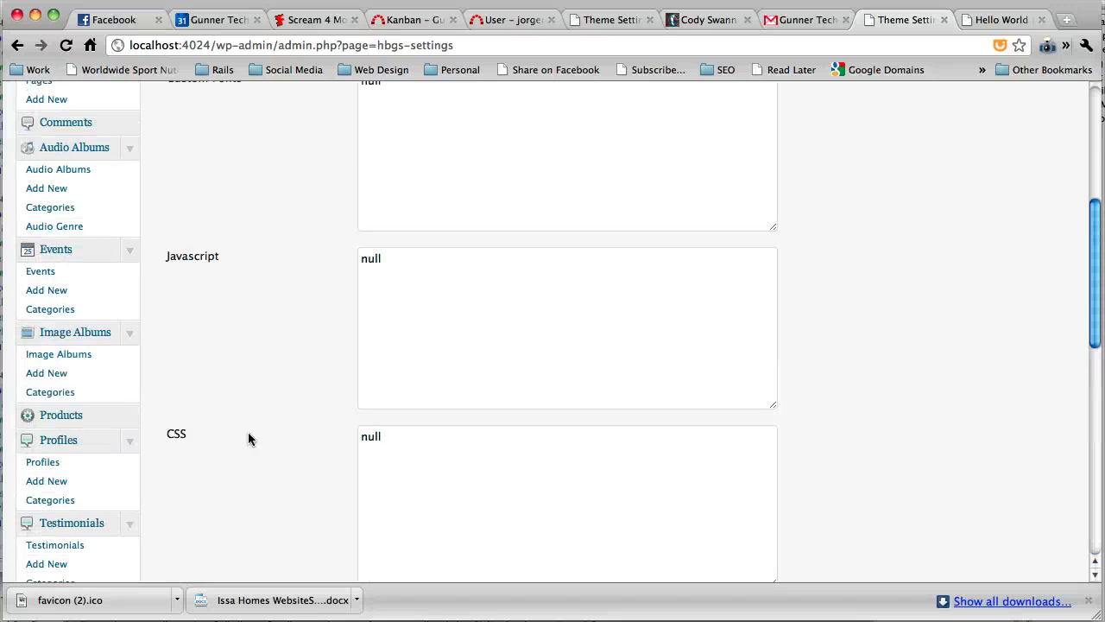
pyautogui.click(439, 477)
pyautogui.press('super+a')
pyautogui.press('BackSpace')
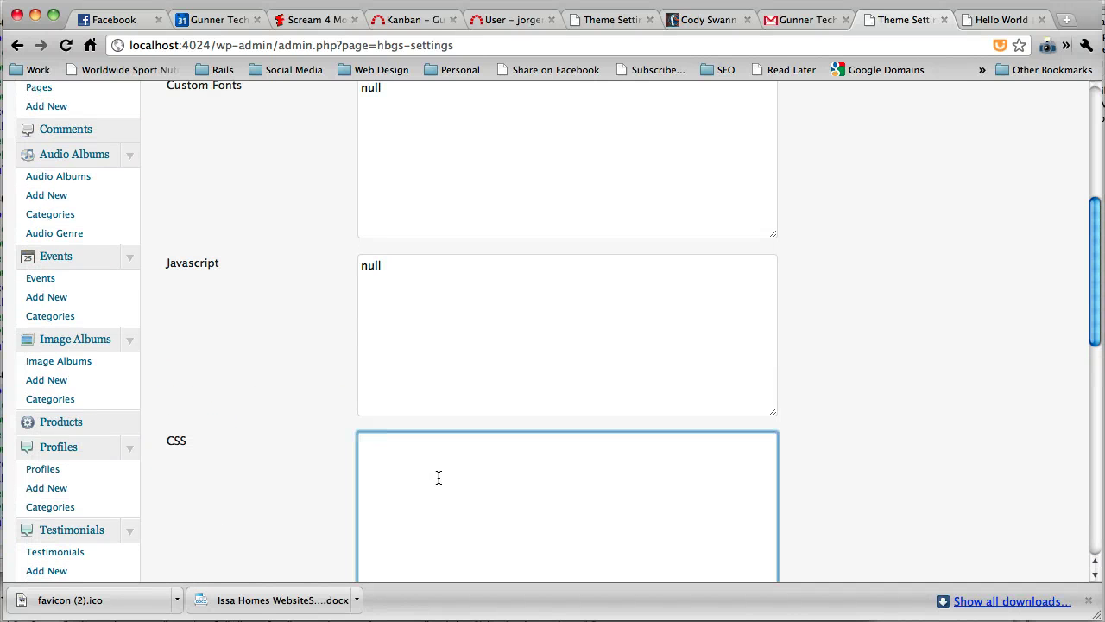
# Enter the rule body { &:primary; } across three lines as the site-wide CSS and save the changes
pyautogui.write('body {')
pyautogui.press('Return')
pyautogui.write('&')
pyautogui.write(':primary; ')
pyautogui.write('}')
pyautogui.scroll(-3, 439, 478)
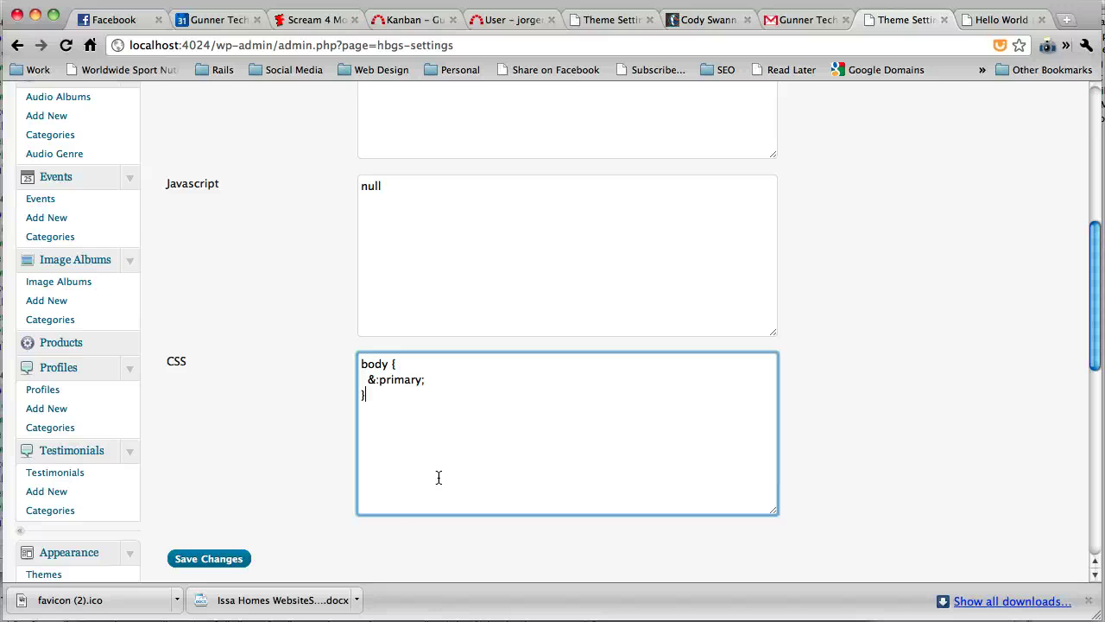
pyautogui.click(233, 568)
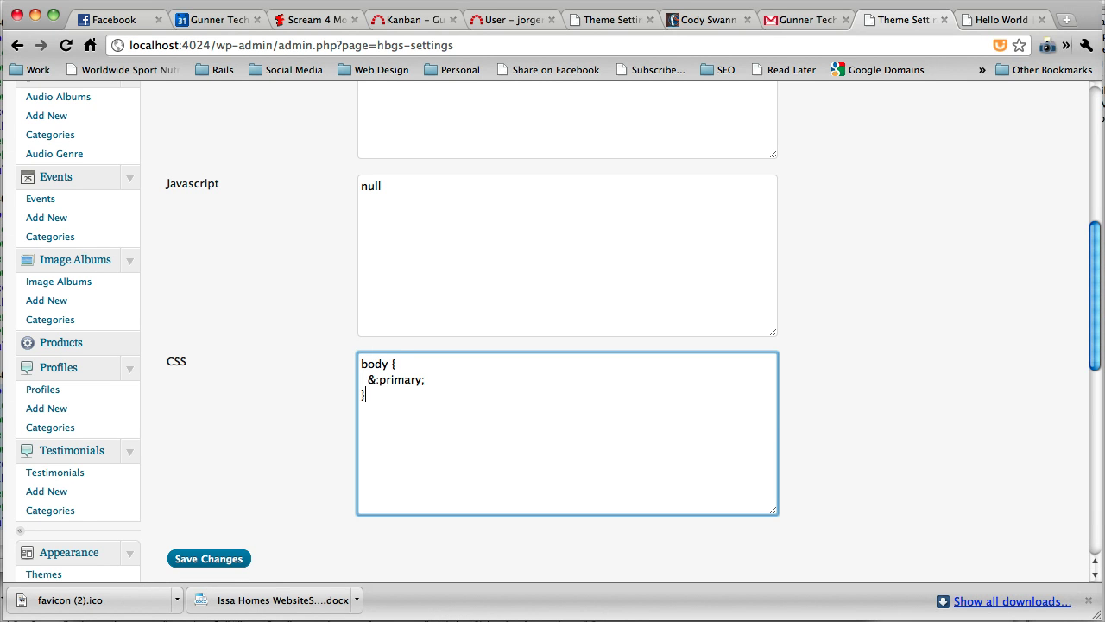